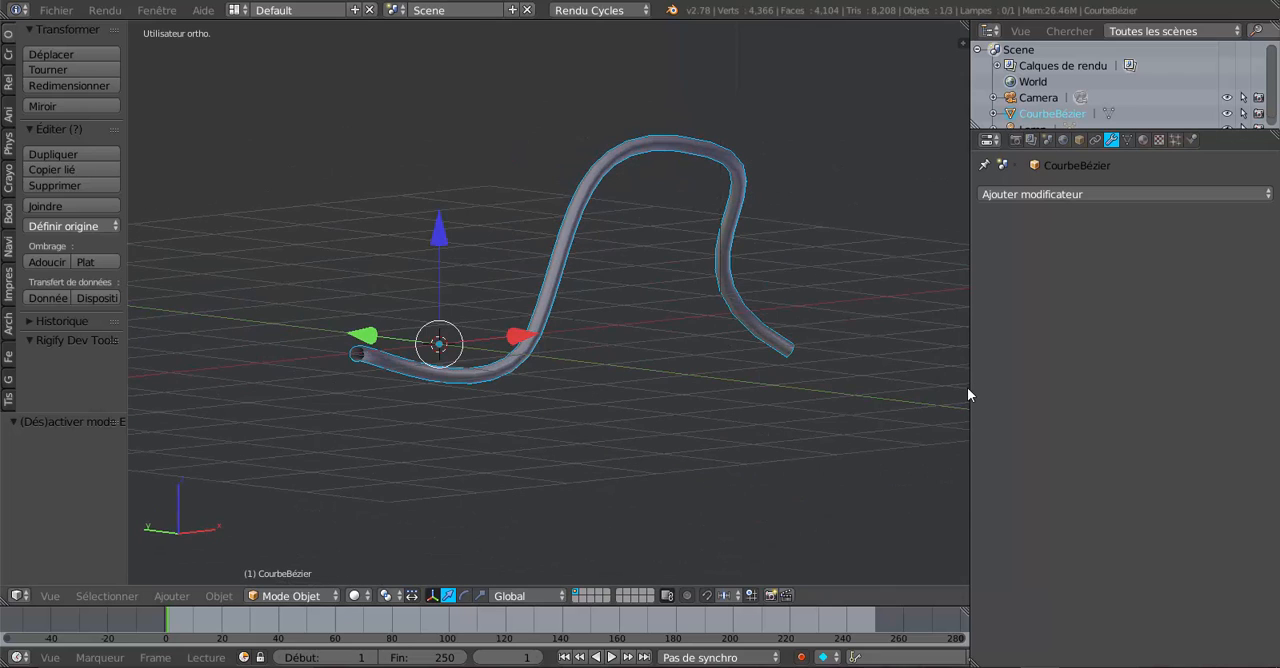
Step: Enlarge the 3D viewport and delete the existing curved tube object from the scene
{"action": "left_click_drag", "start_coordinate": [970, 389], "coordinate": [1124, 384]}
{"action": "middle_click_drag", "start_coordinate": [900, 414], "coordinate": [849, 422]}
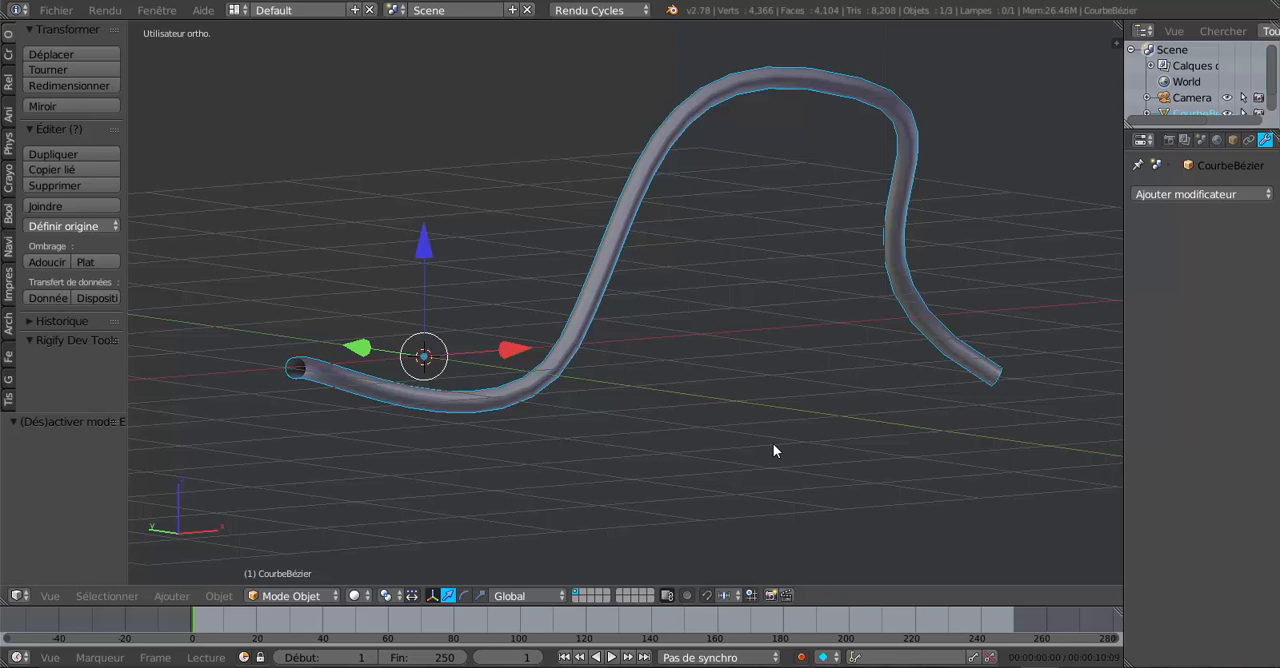
{"action": "left_click", "coordinate": [213, 596]}
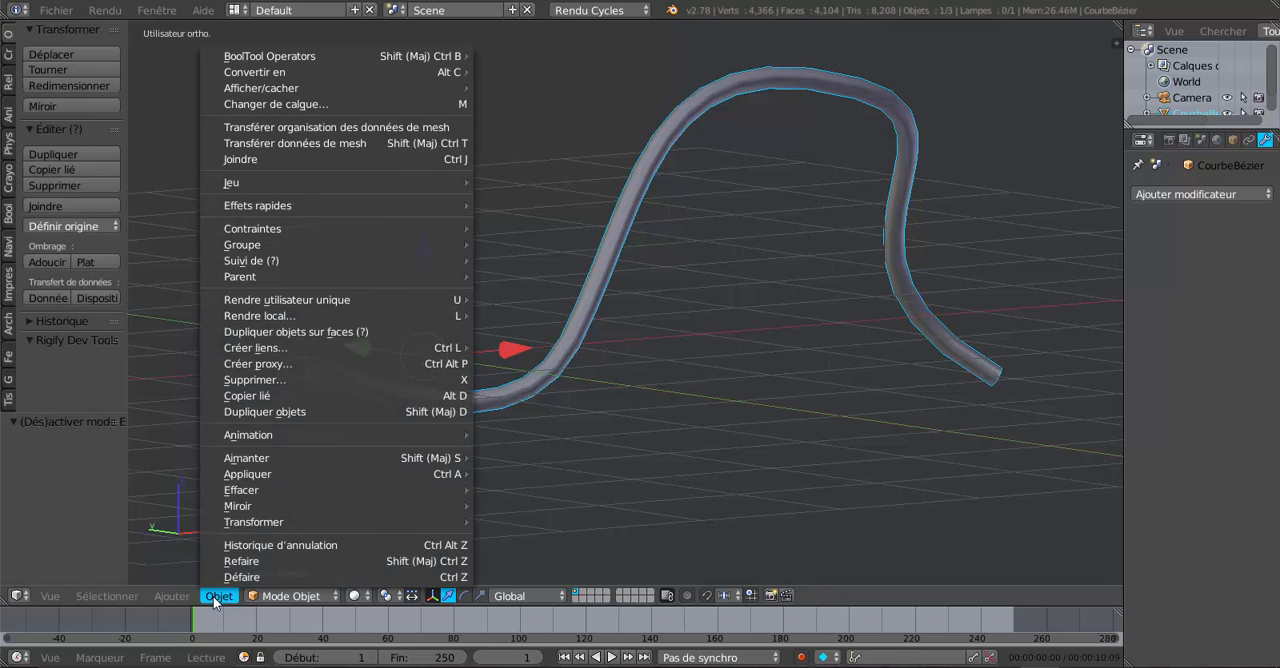
{"action": "mouse_move", "coordinate": [172, 598]}
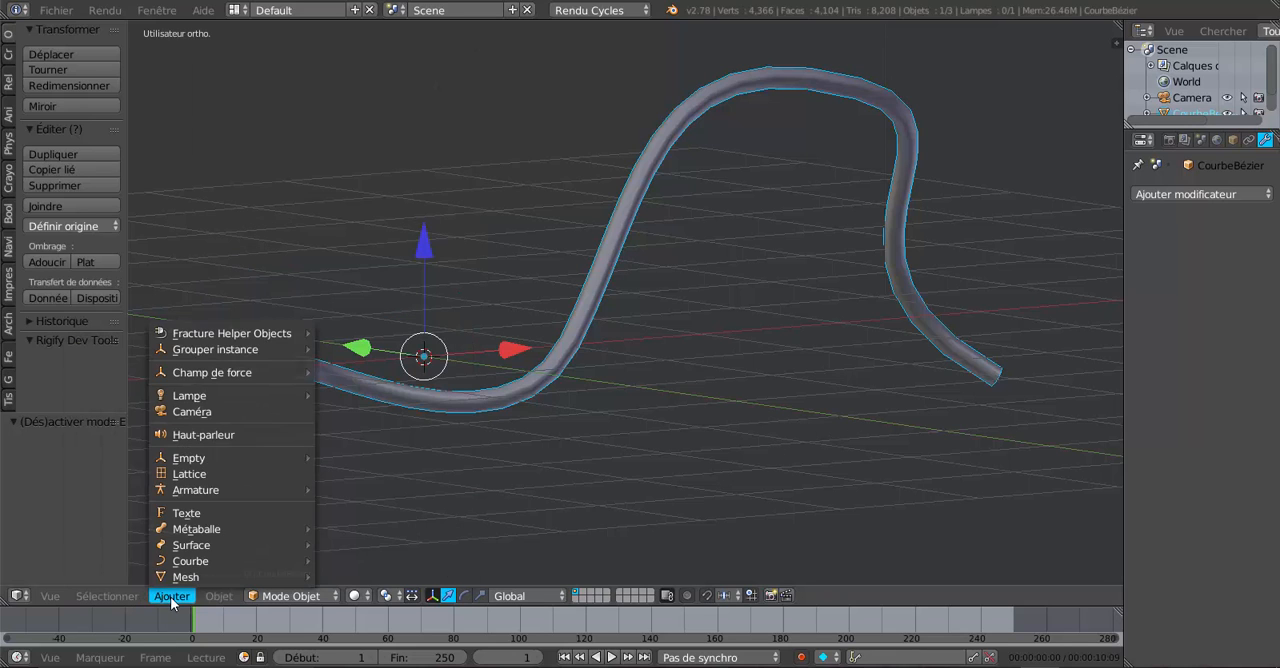
{"action": "key", "text": "x"}
{"action": "left_click", "coordinate": [595, 304]}
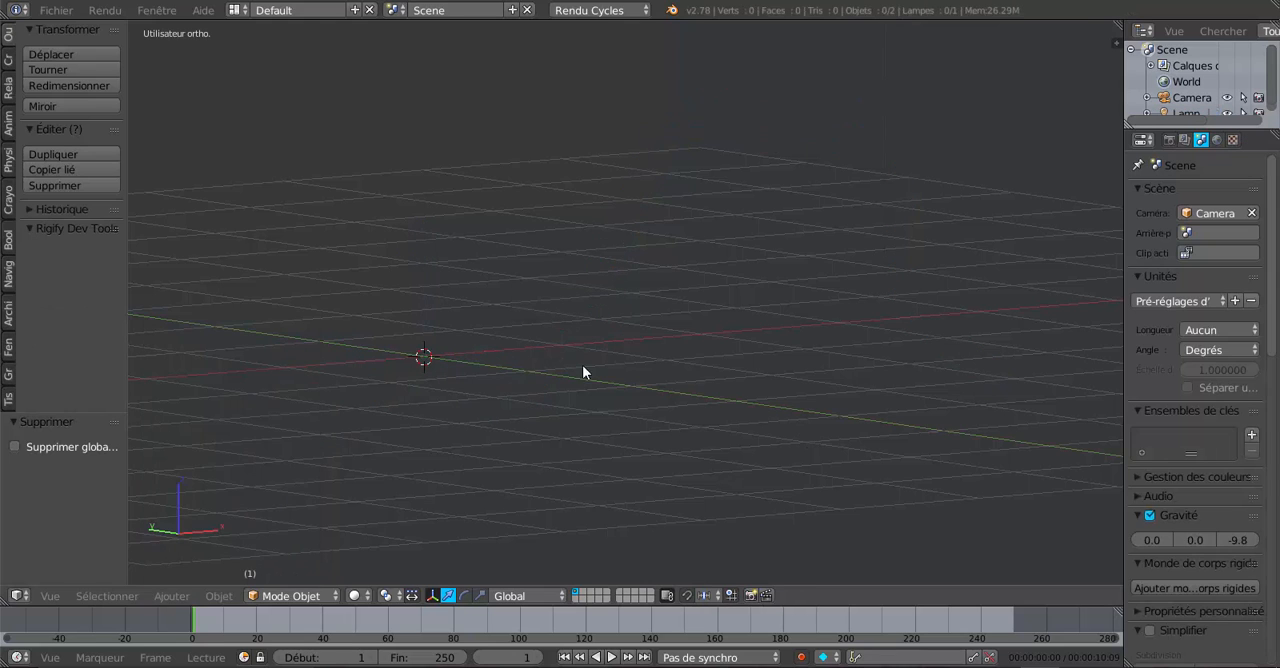
Step: Snap the 3D cursor to the centre of the scene
{"action": "key", "text": "shift+s"}
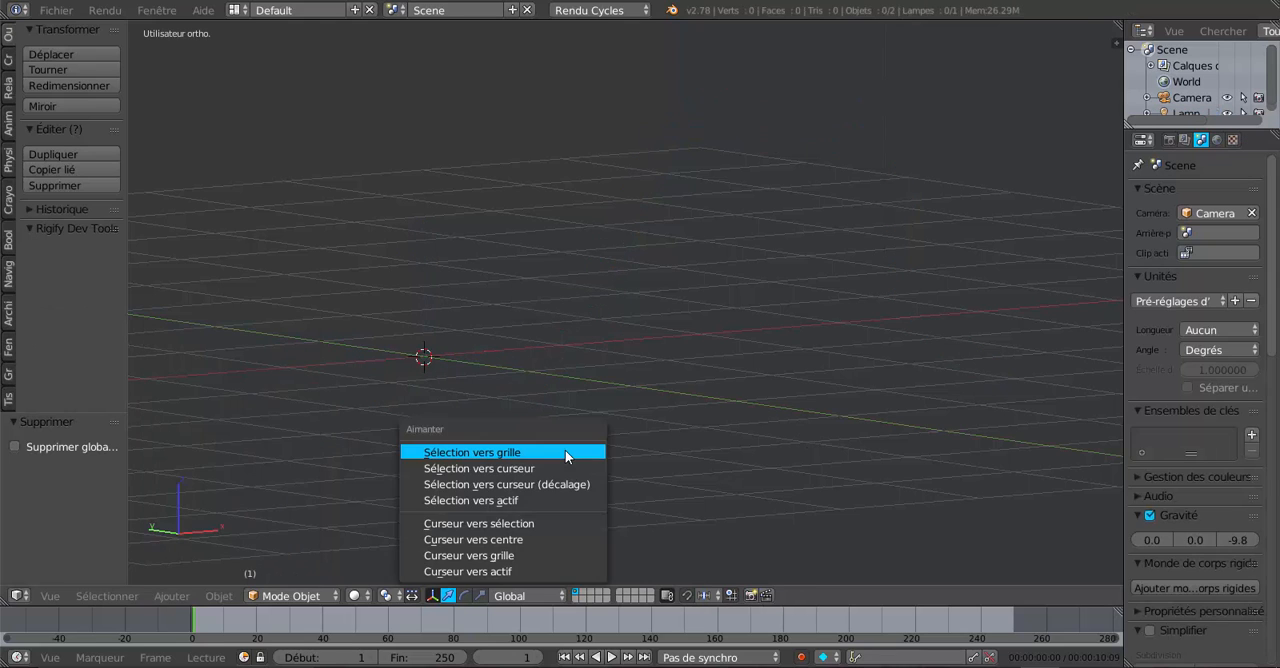
{"action": "left_click", "coordinate": [543, 523]}
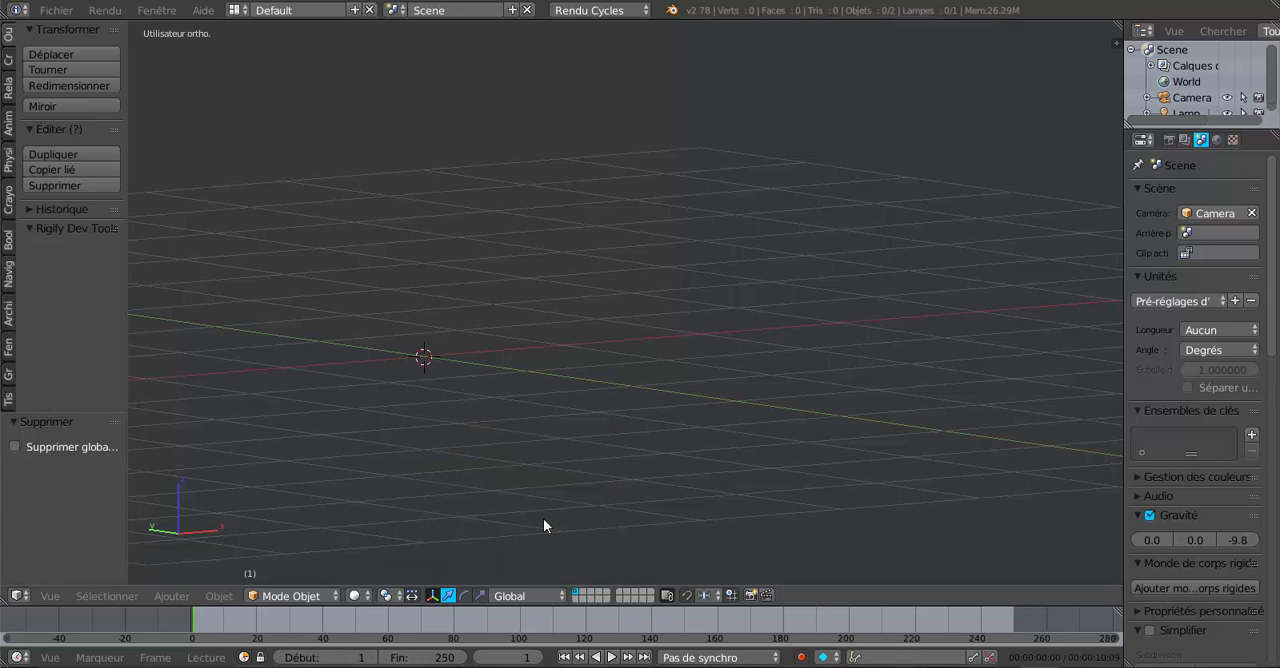
{"action": "key", "text": "shift+s"}
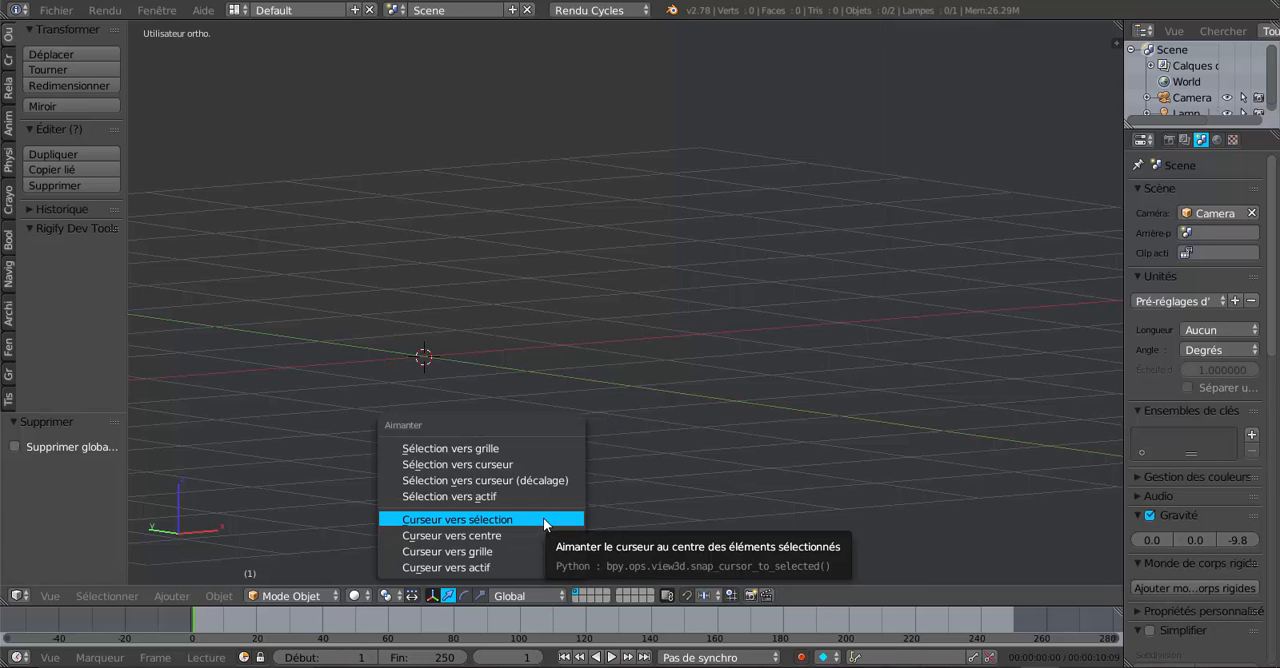
{"action": "left_click", "coordinate": [520, 535]}
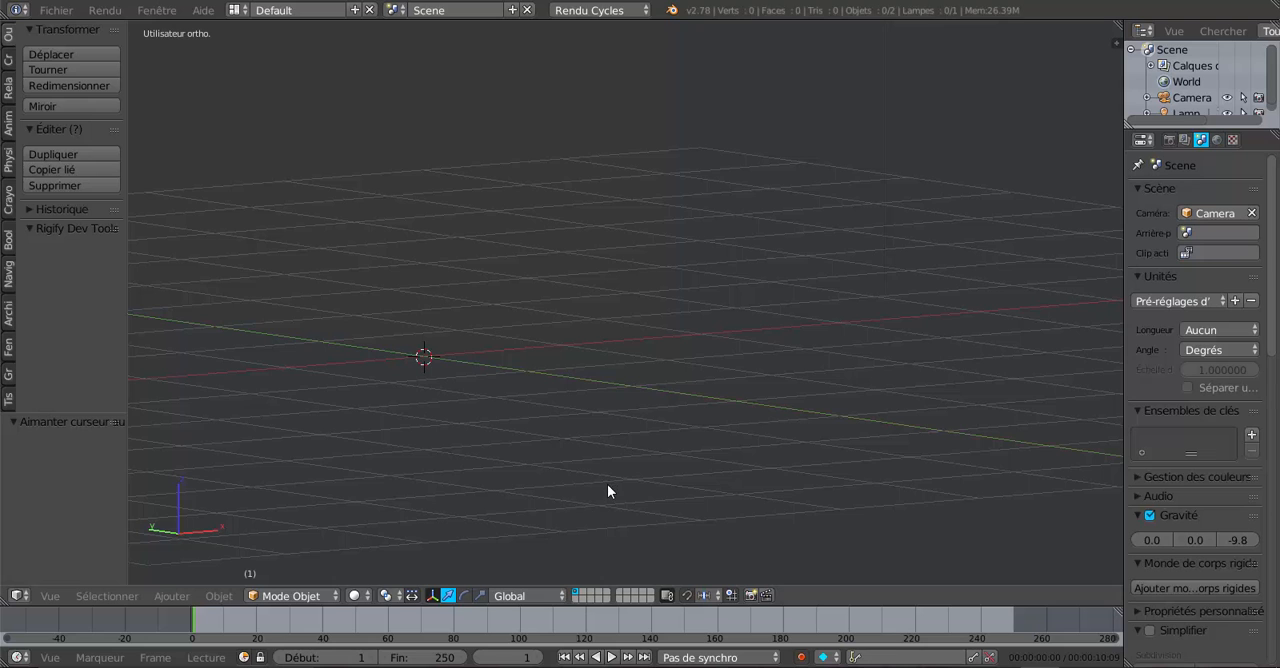
Step: Add a Bézier curve at the 3D cursor and enter edit mode on it
{"action": "middle_click_drag", "start_coordinate": [607, 482], "coordinate": [302, 560]}
{"action": "left_click", "coordinate": [218, 597]}
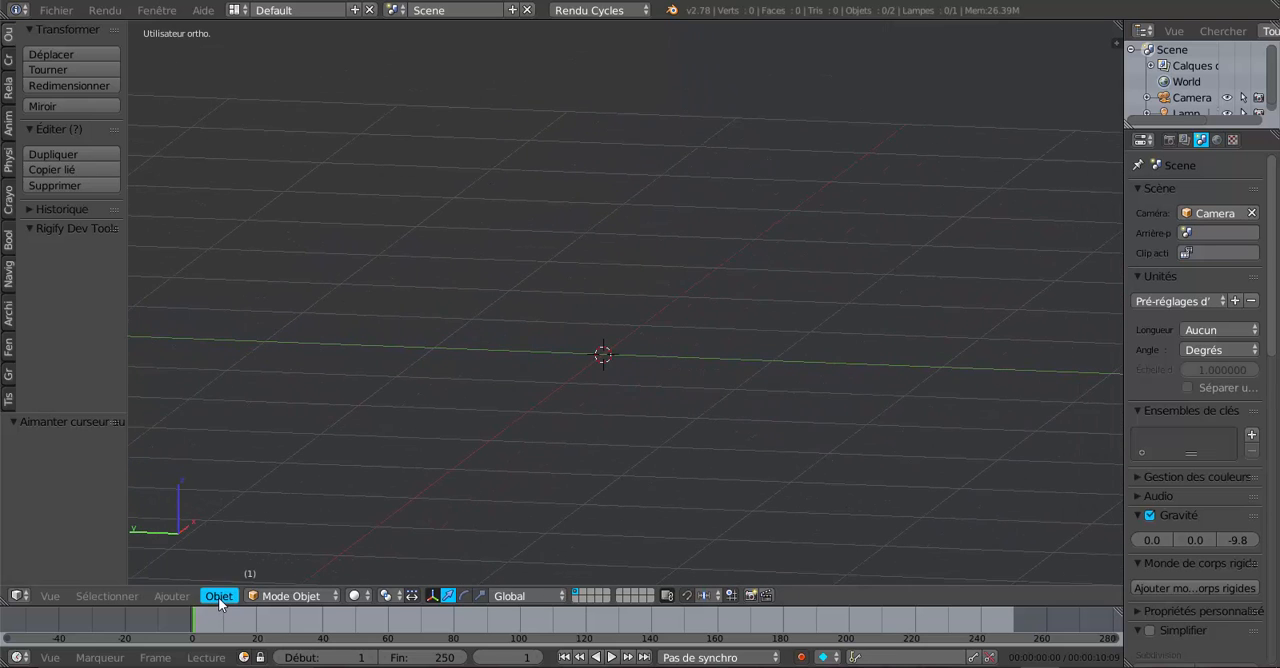
{"action": "mouse_move", "coordinate": [190, 598]}
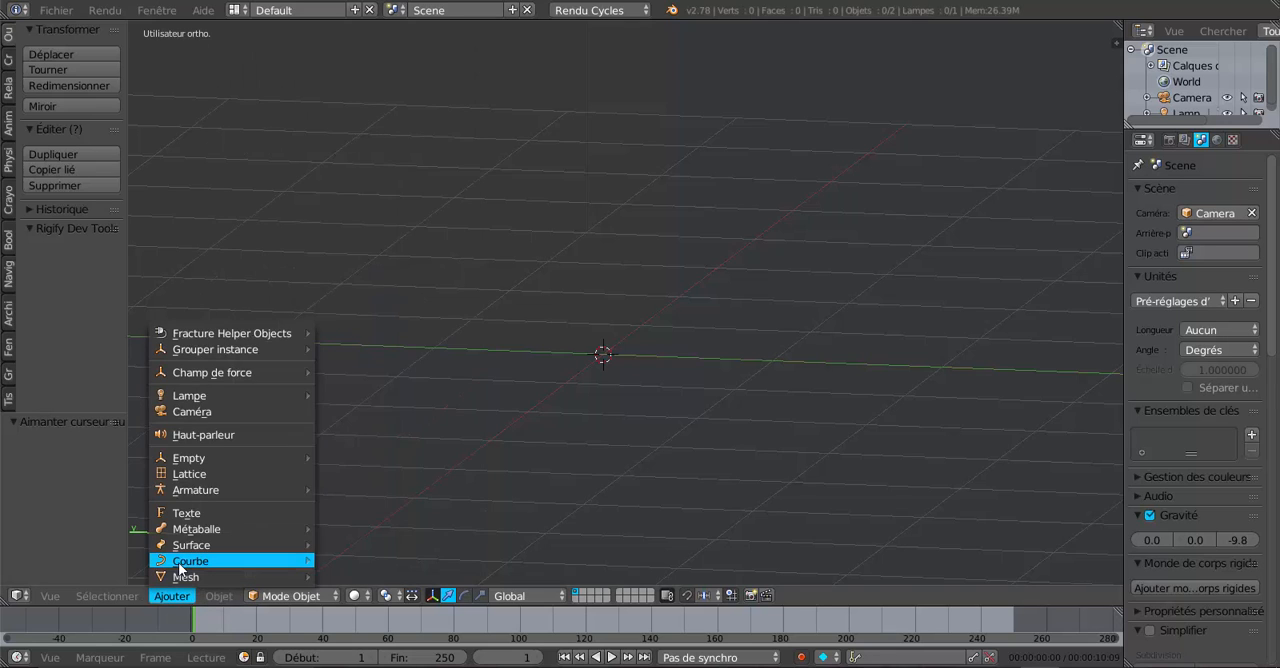
{"action": "mouse_move", "coordinate": [181, 562]}
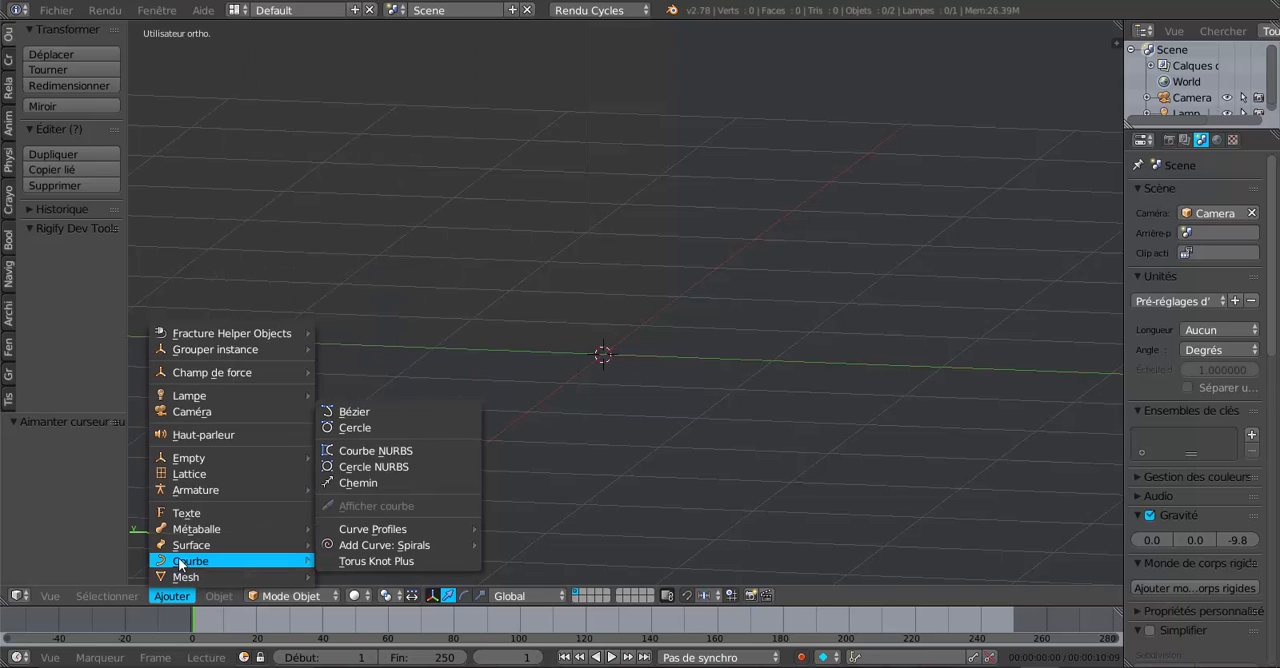
{"action": "left_click", "coordinate": [362, 417]}
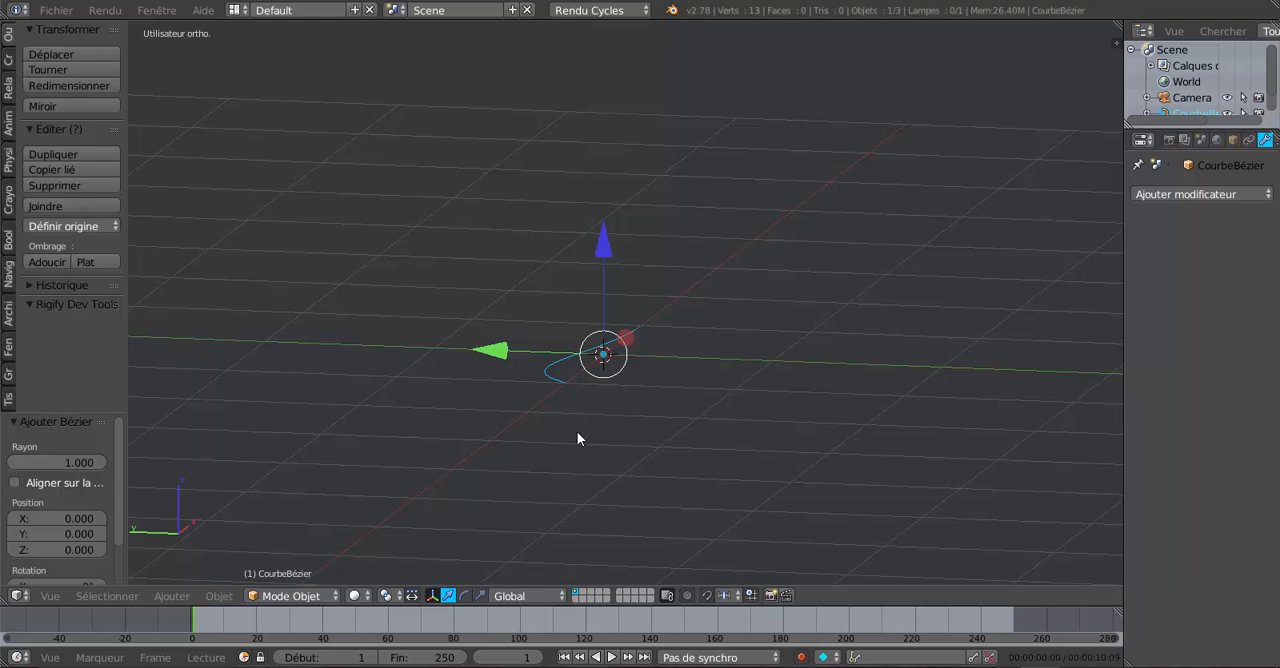
{"action": "key", "text": "Tab"}
{"action": "middle_click_drag", "start_coordinate": [651, 427], "coordinate": [705, 418]}
{"action": "right_click_drag", "start_coordinate": [576, 325], "coordinate": [599, 279]}
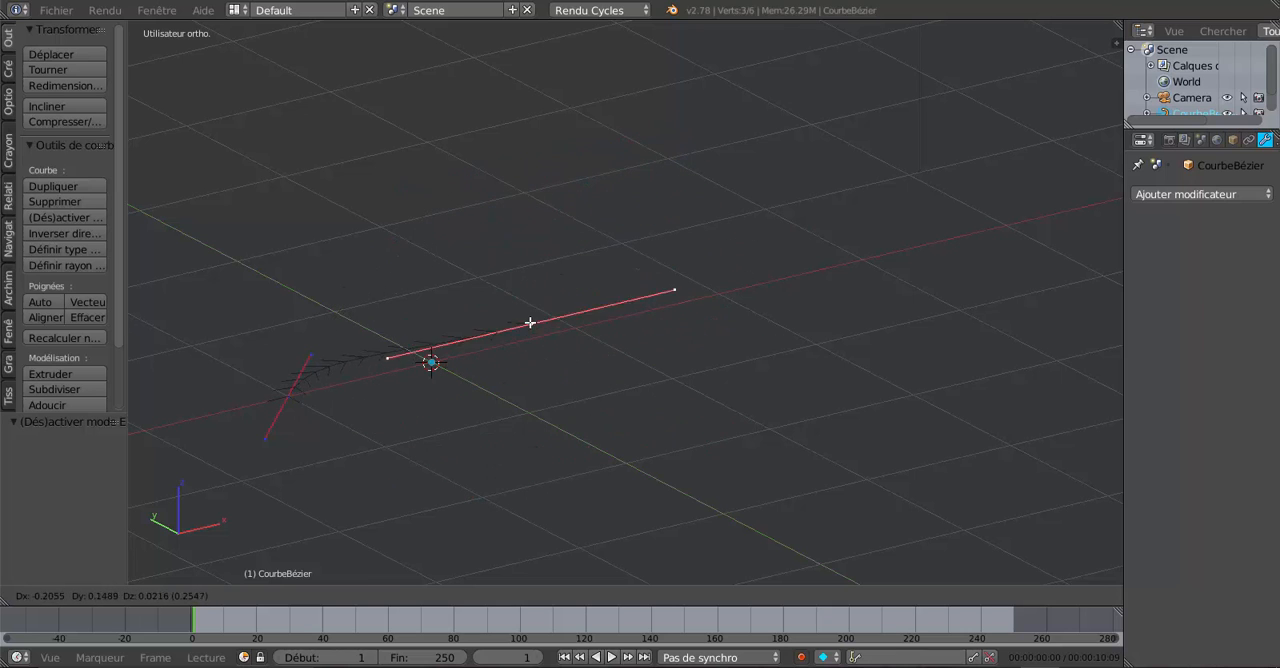
{"action": "right_click", "coordinate": [601, 306]}
{"action": "middle_click_drag", "start_coordinate": [543, 451], "coordinate": [678, 379]}
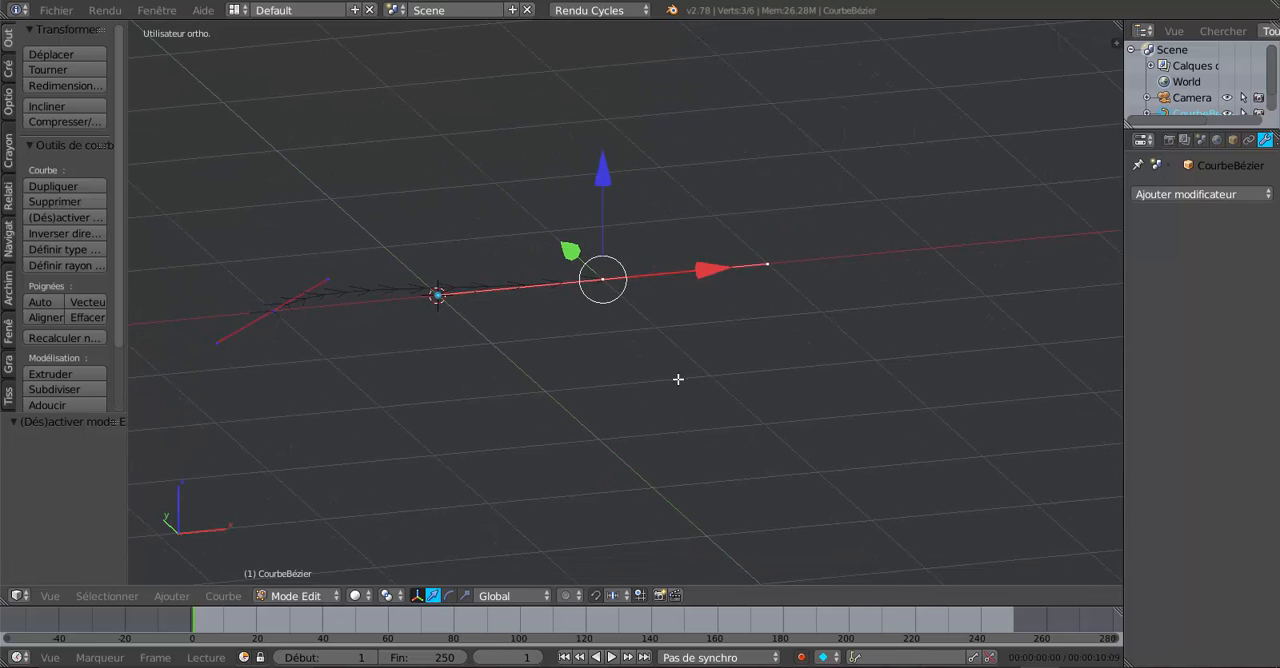
Step: Tilt the tangent at the curve's positive-X end point by lowering its outer handle, and move the opposite handle about -0.74 X, 0.19 Y, -0.17 Z
{"action": "right_click", "coordinate": [770, 265]}
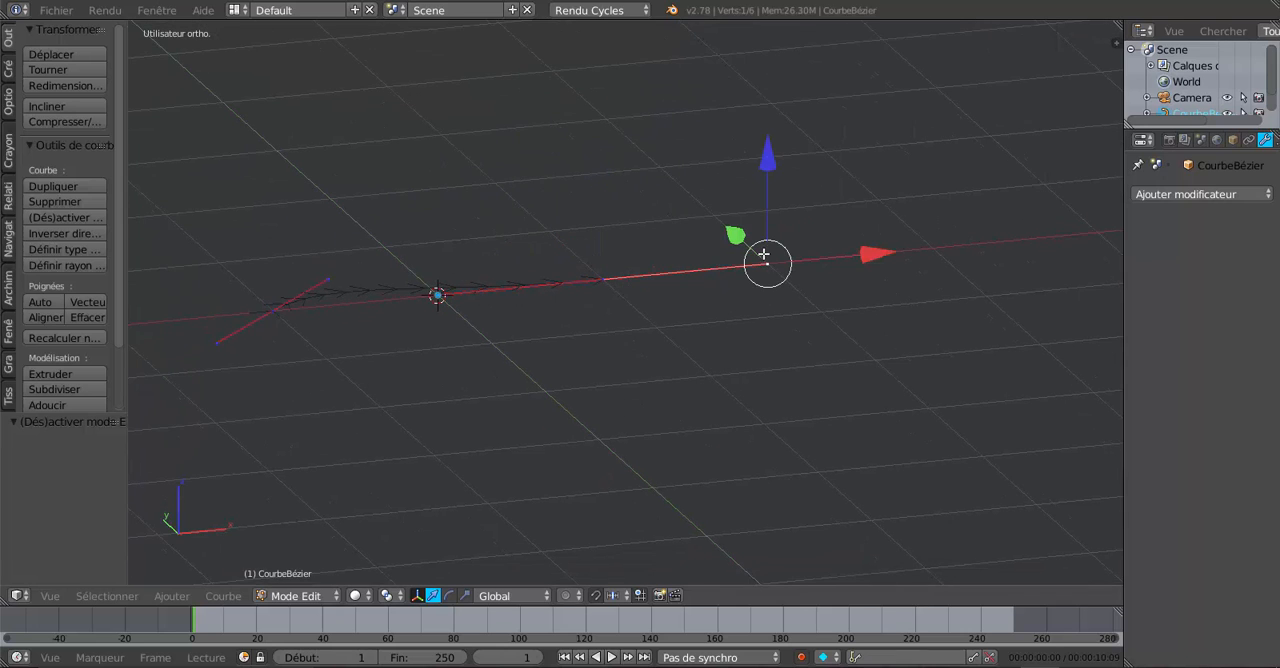
{"action": "key", "text": "g"}
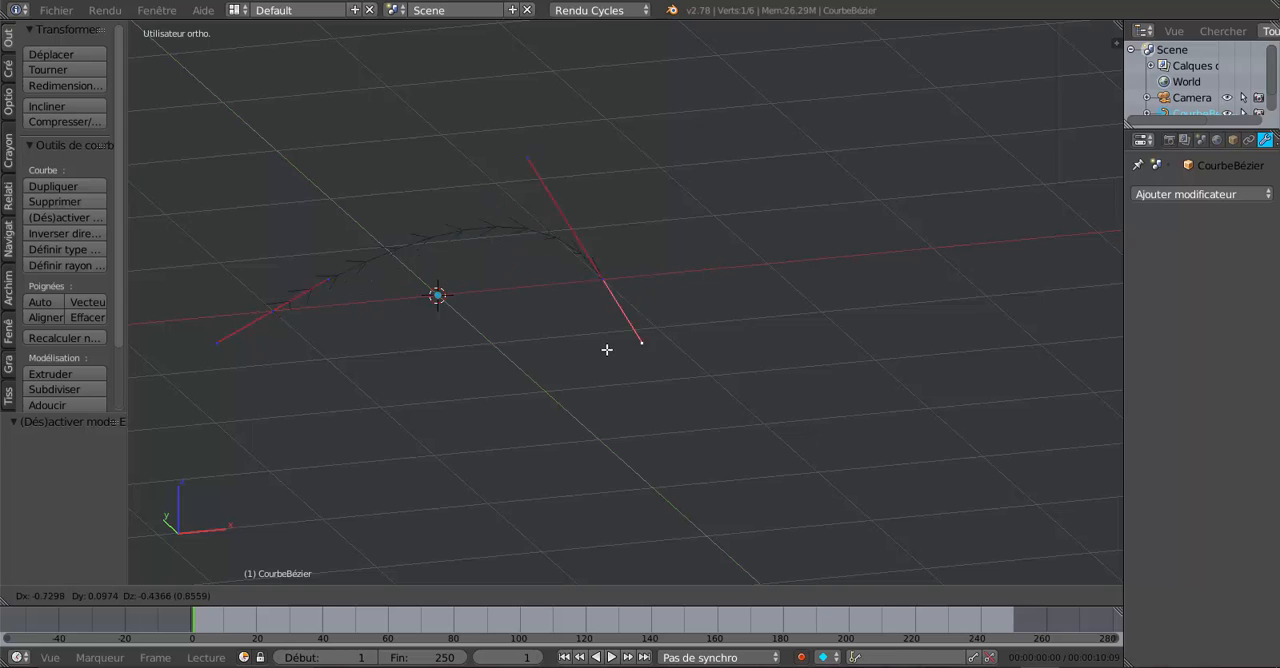
{"action": "right_click", "coordinate": [672, 335]}
{"action": "left_click_drag", "start_coordinate": [768, 265], "coordinate": [692, 355]}
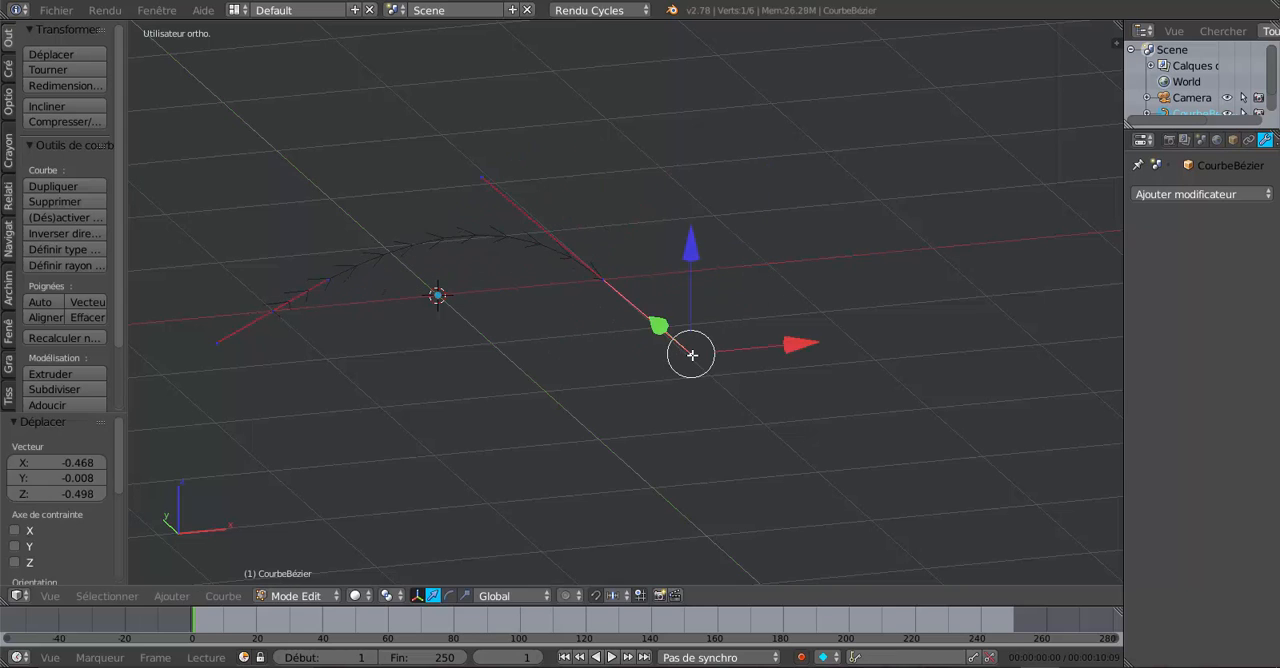
{"action": "scroll", "coordinate": [534, 461], "scroll_direction": "up", "scroll_amount": 1}
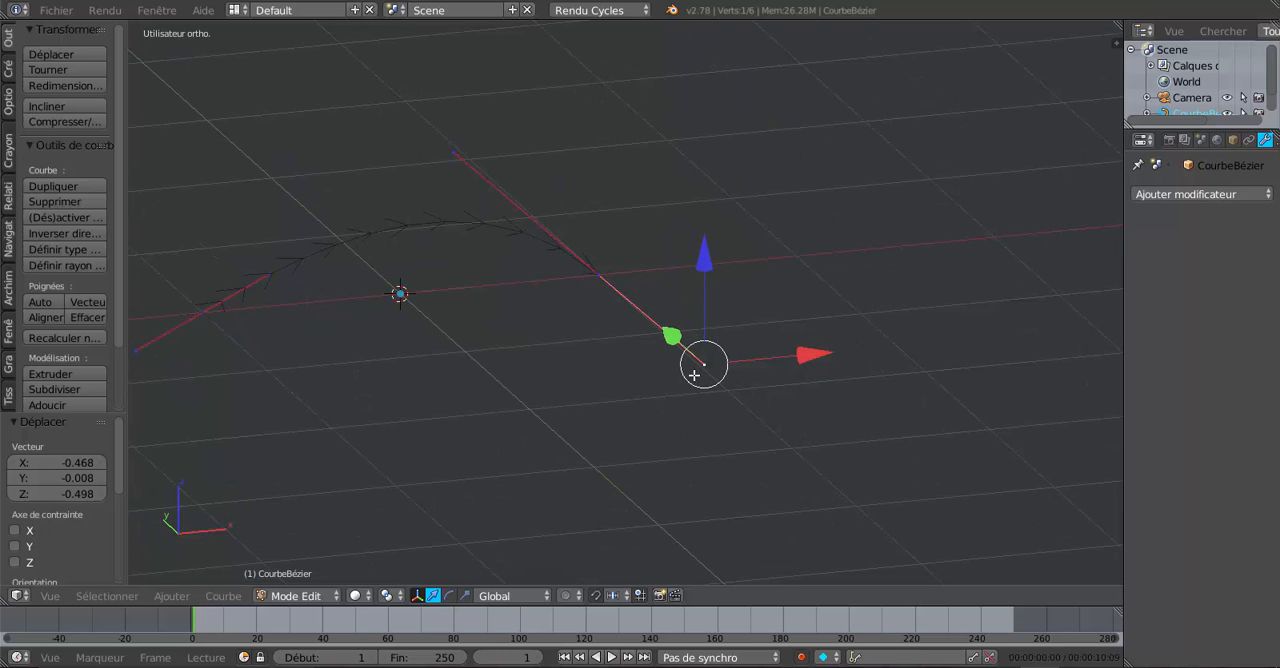
{"action": "left_click_drag", "start_coordinate": [709, 364], "coordinate": [725, 506]}
{"action": "left_click", "coordinate": [502, 100]}
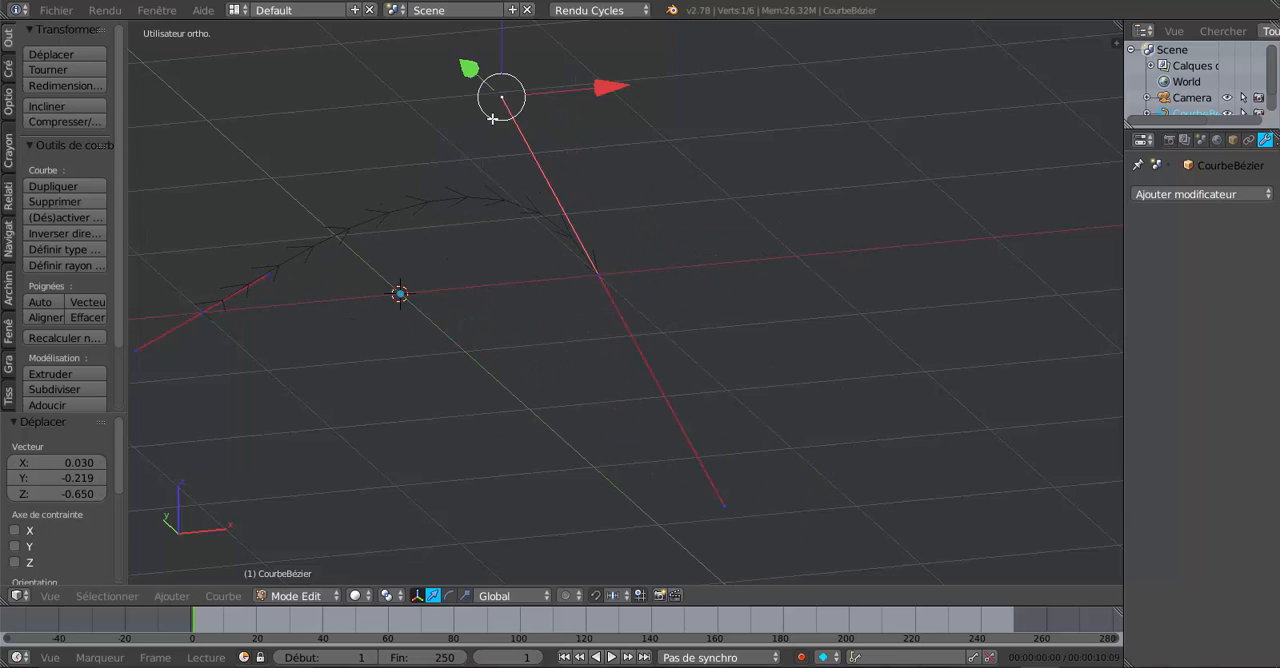
{"action": "left_click_drag", "start_coordinate": [494, 117], "coordinate": [350, 142]}
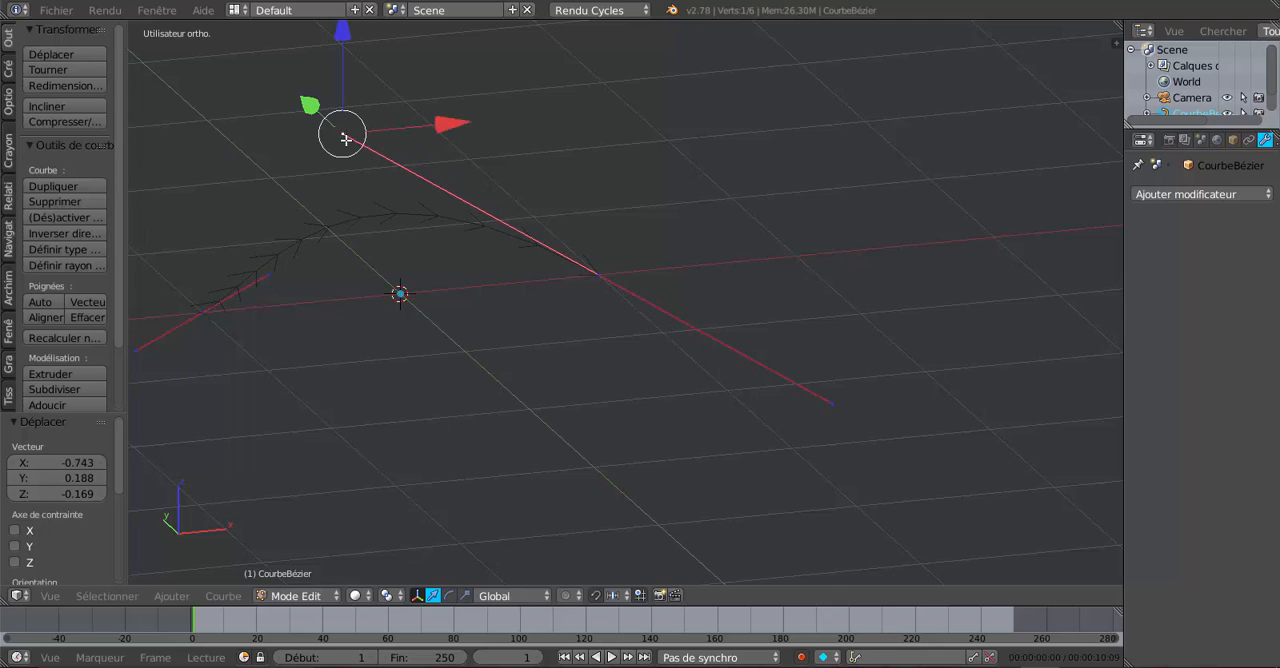
Step: Extrude a third control point beyond the curve's end, steepen its handles and raise the point about 0.54 in Z
{"action": "scroll", "coordinate": [455, 280], "scroll_direction": "down", "scroll_amount": 4}
{"action": "mouse_move", "coordinate": [539, 361]}
{"action": "middle_mouse_down"}
{"action": "mouse_move", "coordinate": [646, 367]}
{"action": "mouse_move", "coordinate": [538, 350]}
{"action": "middle_mouse_up"}
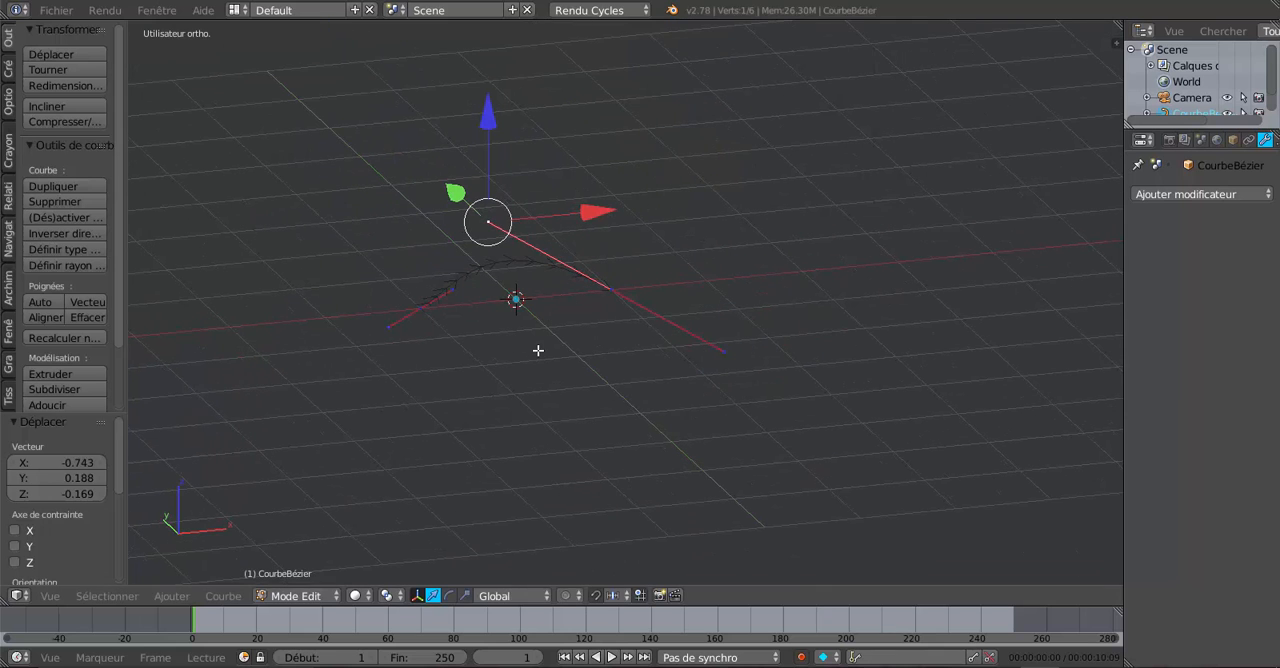
{"action": "key", "text": "e"}
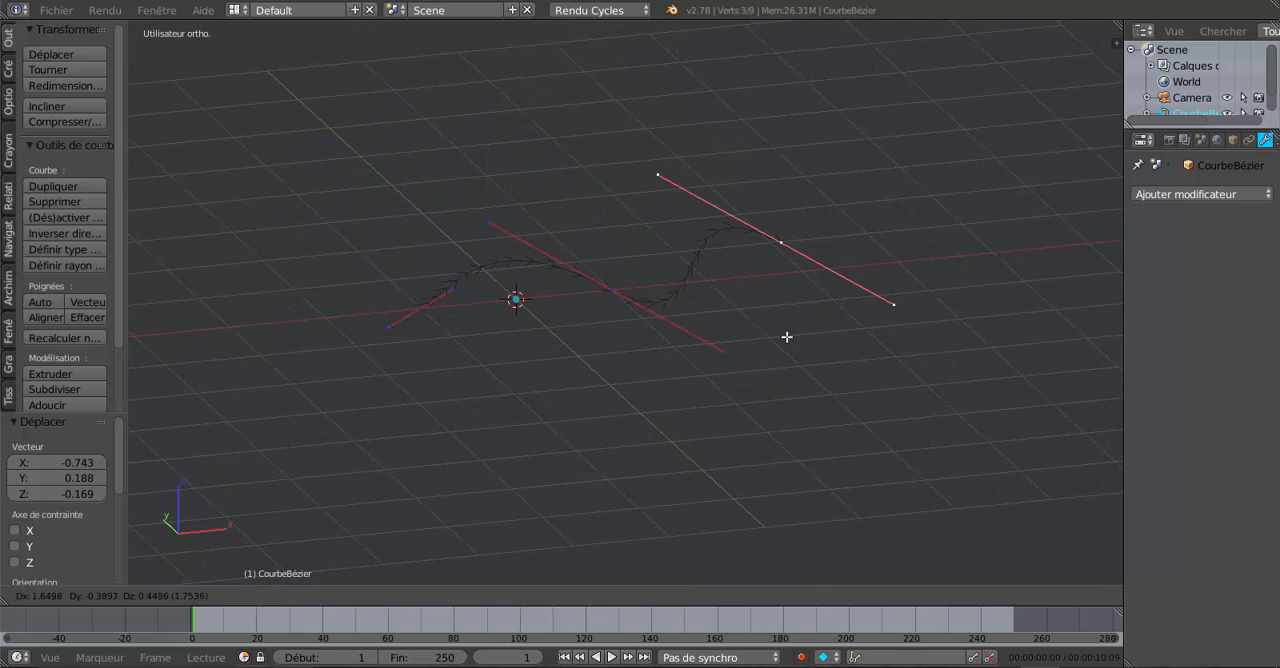
{"action": "left_click", "coordinate": [854, 344]}
{"action": "right_click_drag", "start_coordinate": [957, 297], "coordinate": [886, 132]}
{"action": "right_click_drag", "start_coordinate": [850, 250], "coordinate": [841, 193]}
Step: Move the lower handle of the third control point by about 0.05 X, 0.04 Y and 0.16 Z
{"action": "right_click", "coordinate": [810, 324]}
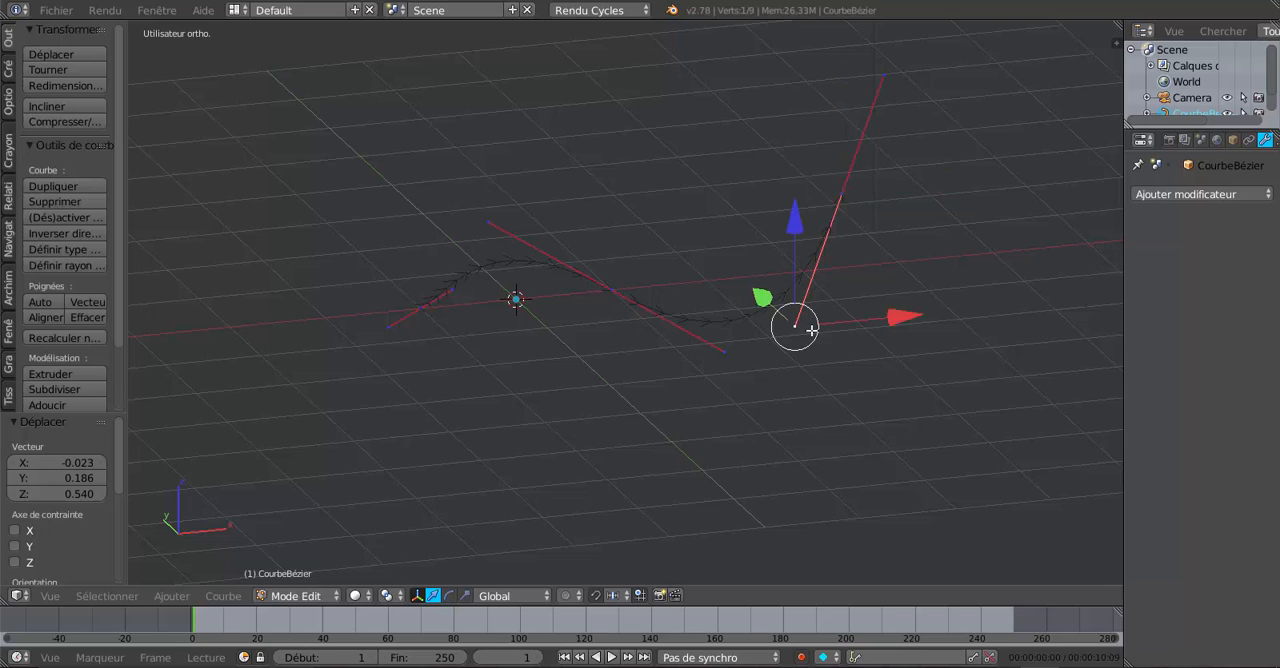
{"action": "right_click_drag", "start_coordinate": [795, 329], "coordinate": [830, 316]}
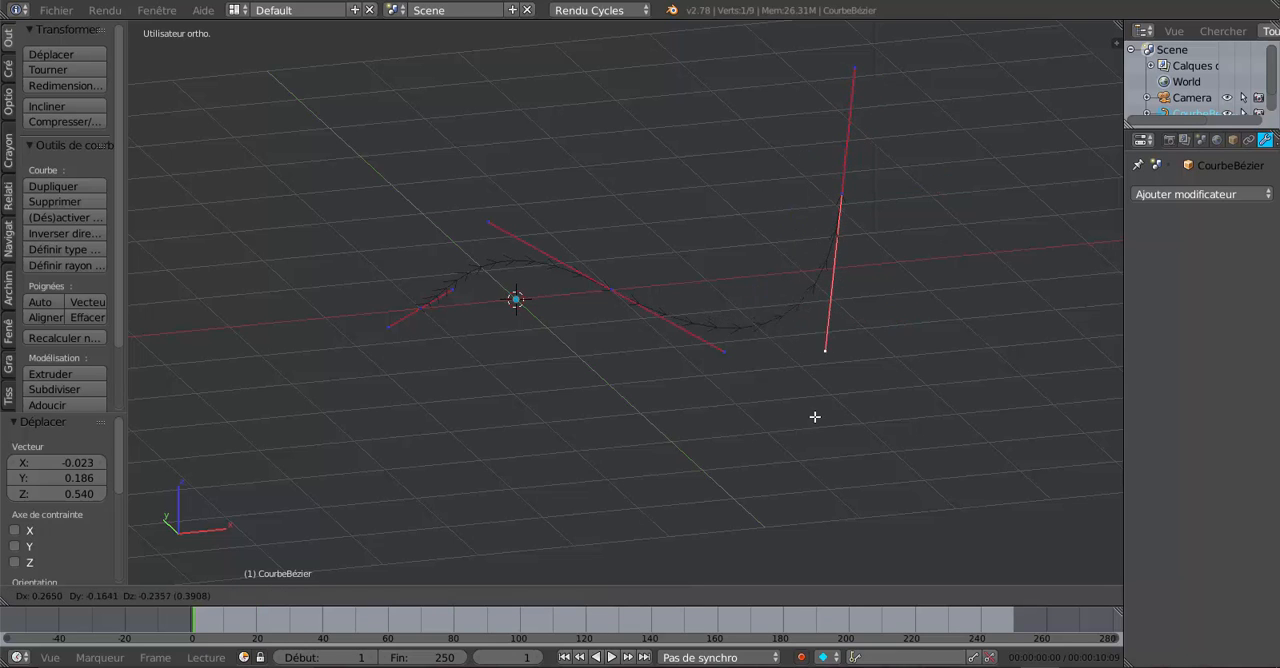
{"action": "right_click_drag", "start_coordinate": [815, 416], "coordinate": [800, 310]}
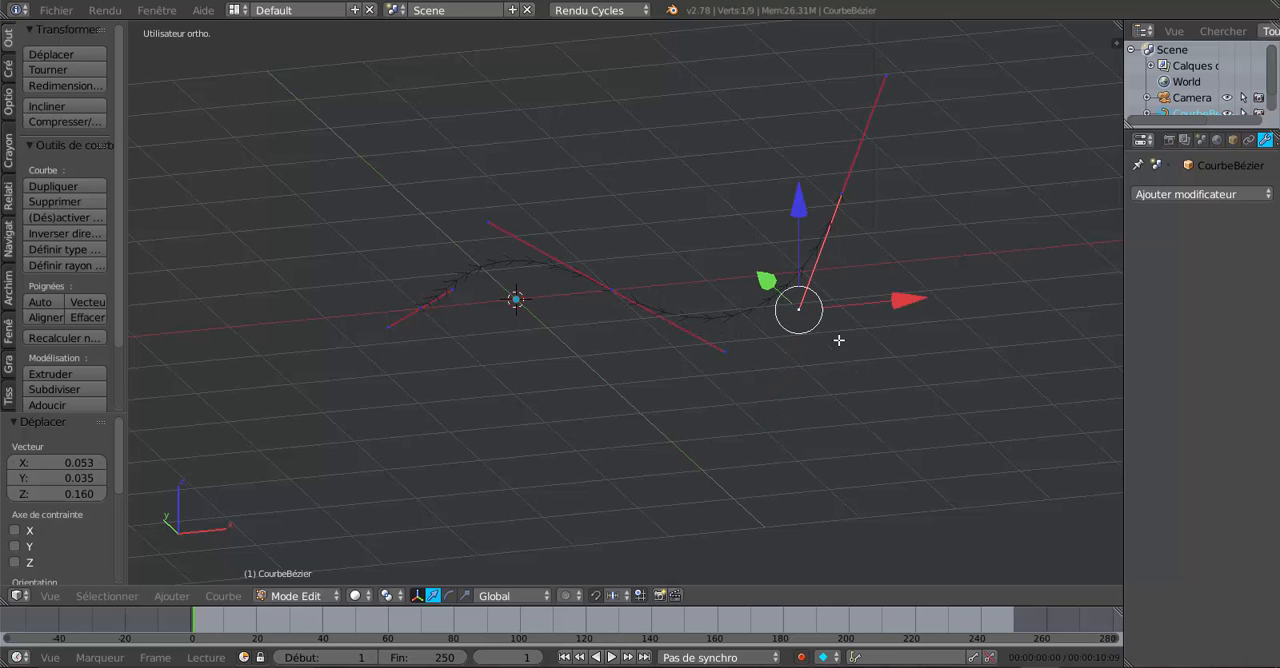
Step: Extrude a fourth control point from the curve's end and move it about 1.73 along the X axis
{"action": "middle_click_drag", "start_coordinate": [838, 340], "coordinate": [741, 400]}
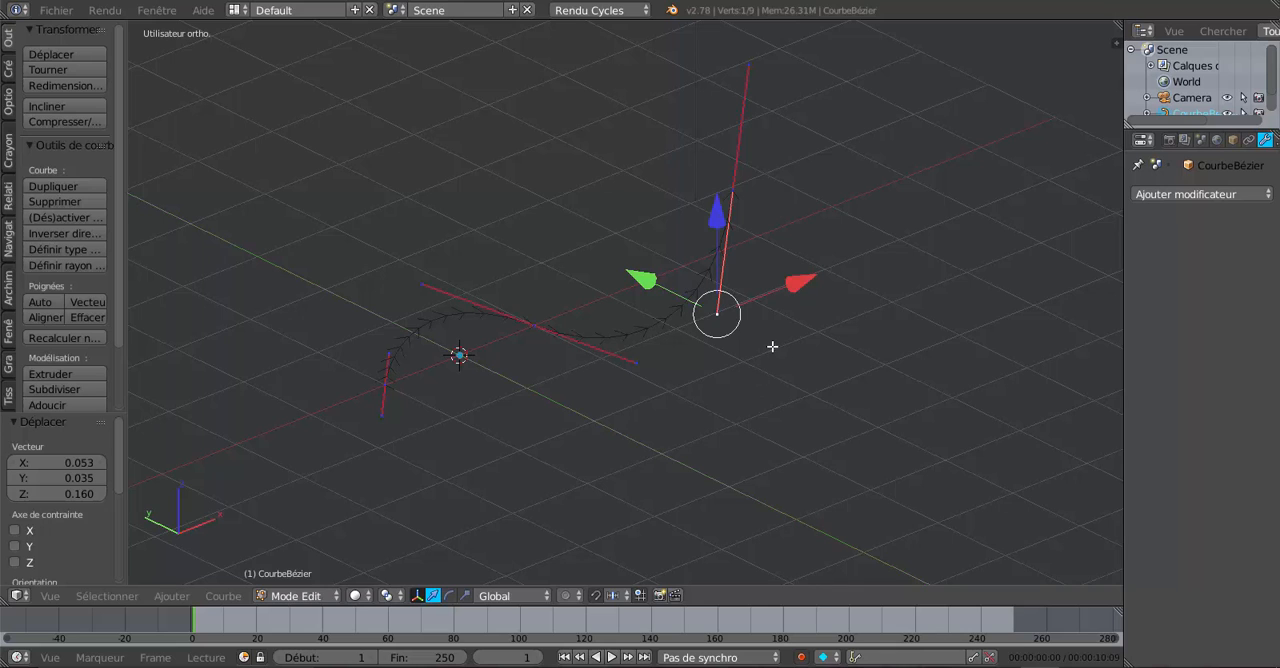
{"action": "key", "text": "e"}
{"action": "right_click", "coordinate": [958, 344]}
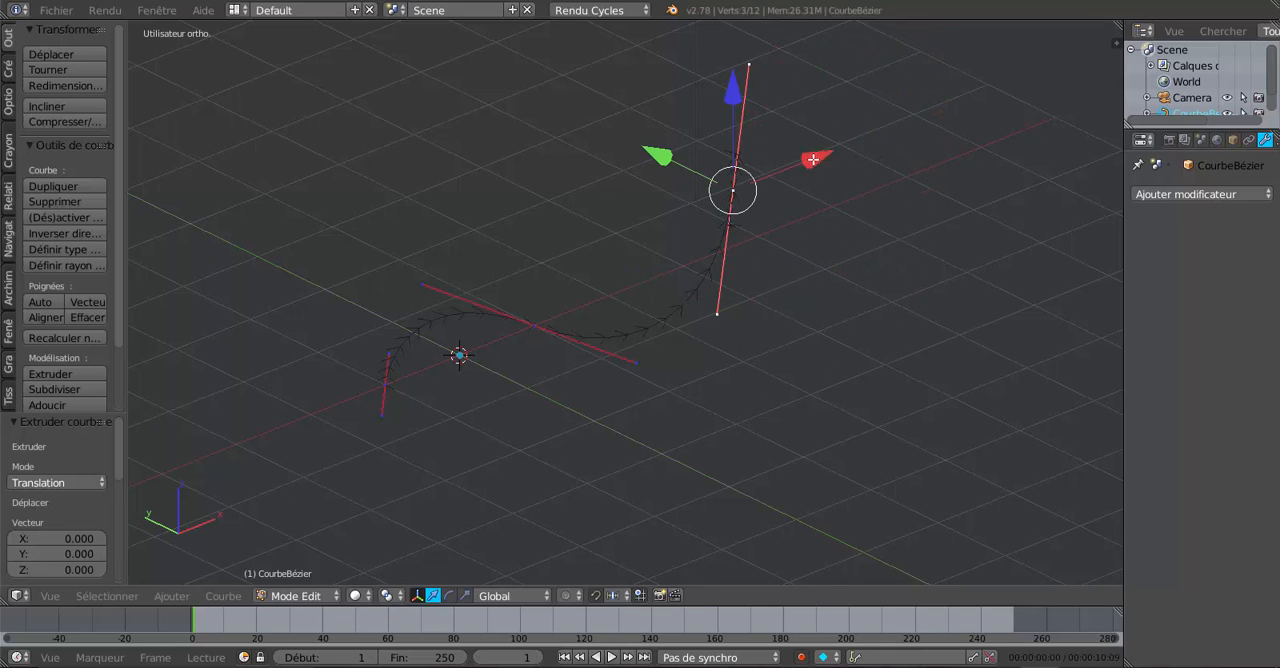
{"action": "left_click_drag", "start_coordinate": [813, 160], "coordinate": [955, 145]}
Step: Move the lower handle of the fourth control point upward by about 0.31 X, 0.61 Y and 1.52 Z
{"action": "middle_click_drag", "start_coordinate": [906, 317], "coordinate": [857, 308]}
{"action": "right_click", "coordinate": [869, 316]}
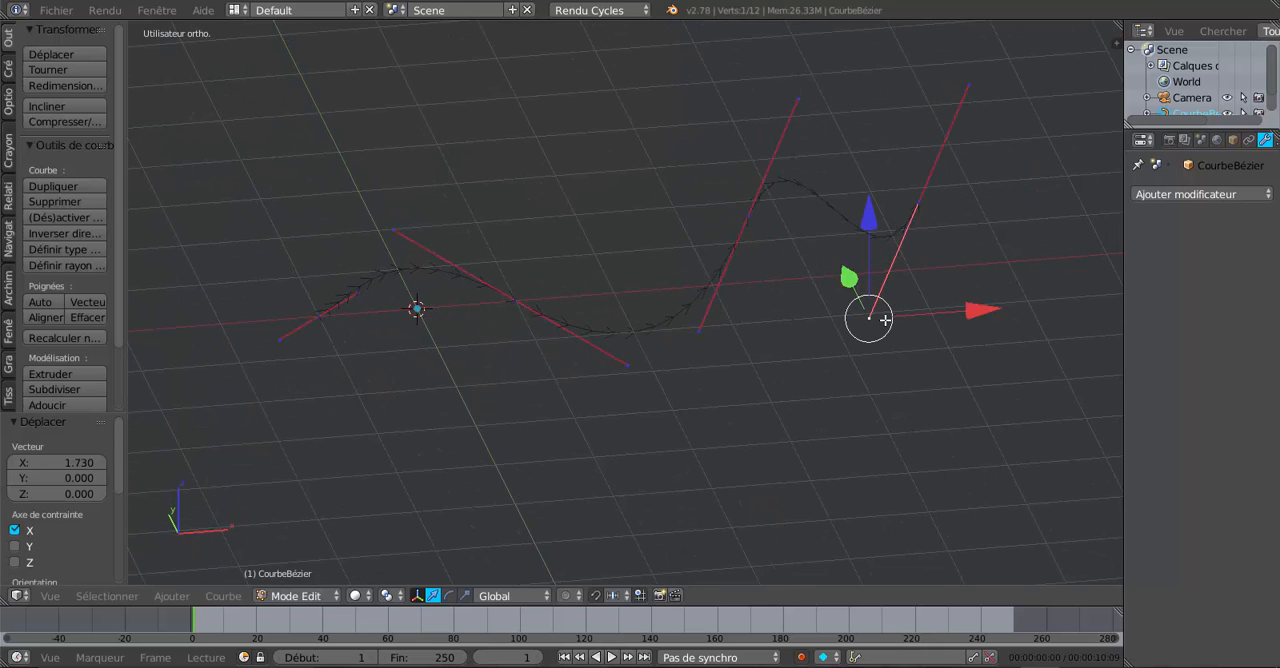
{"action": "key", "text": "g"}
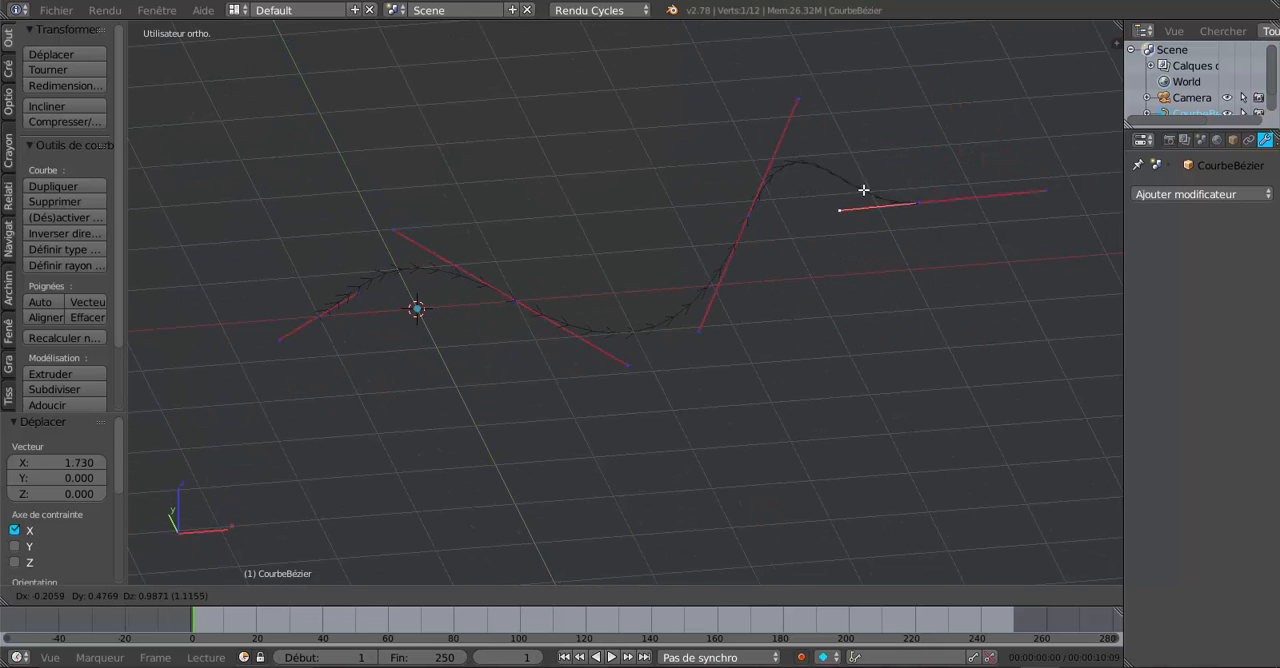
{"action": "left_click", "coordinate": [900, 150]}
Step: Move the opposite, lower-lying handle of the fourth control point by about 0.34 X, 0.36 Y and 1.31 Z
{"action": "middle_click_drag", "start_coordinate": [920, 340], "coordinate": [749, 400]}
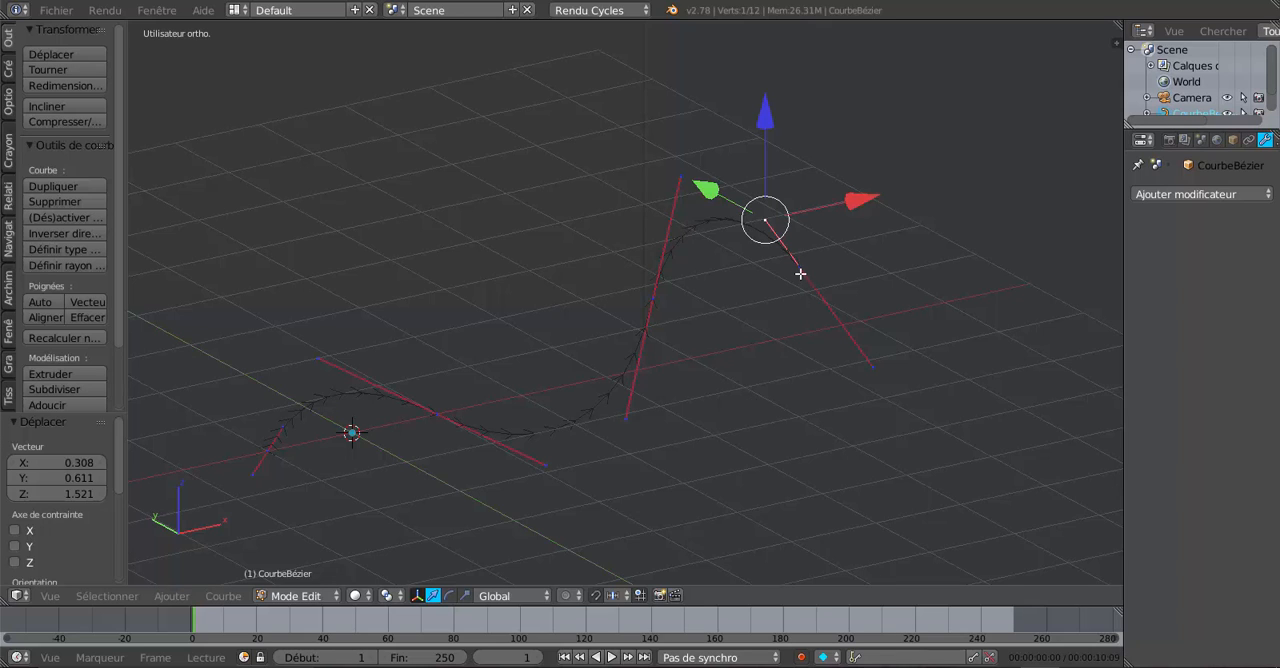
{"action": "key", "text": "g"}
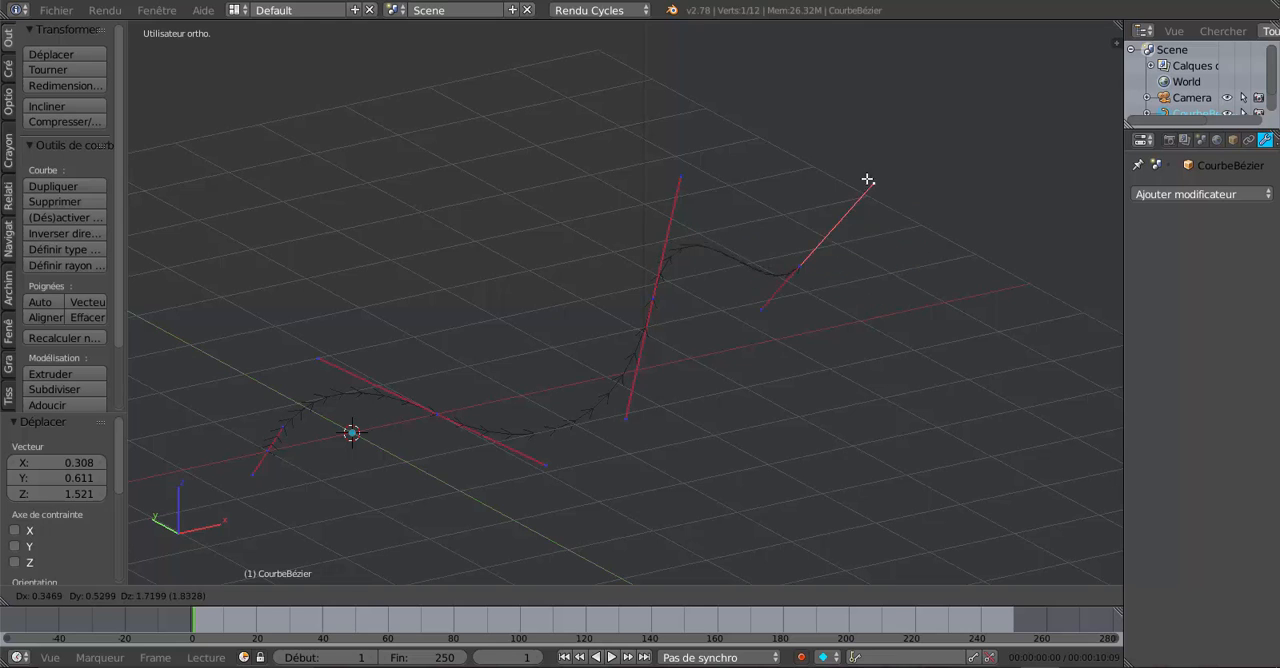
{"action": "key", "text": "Escape"}
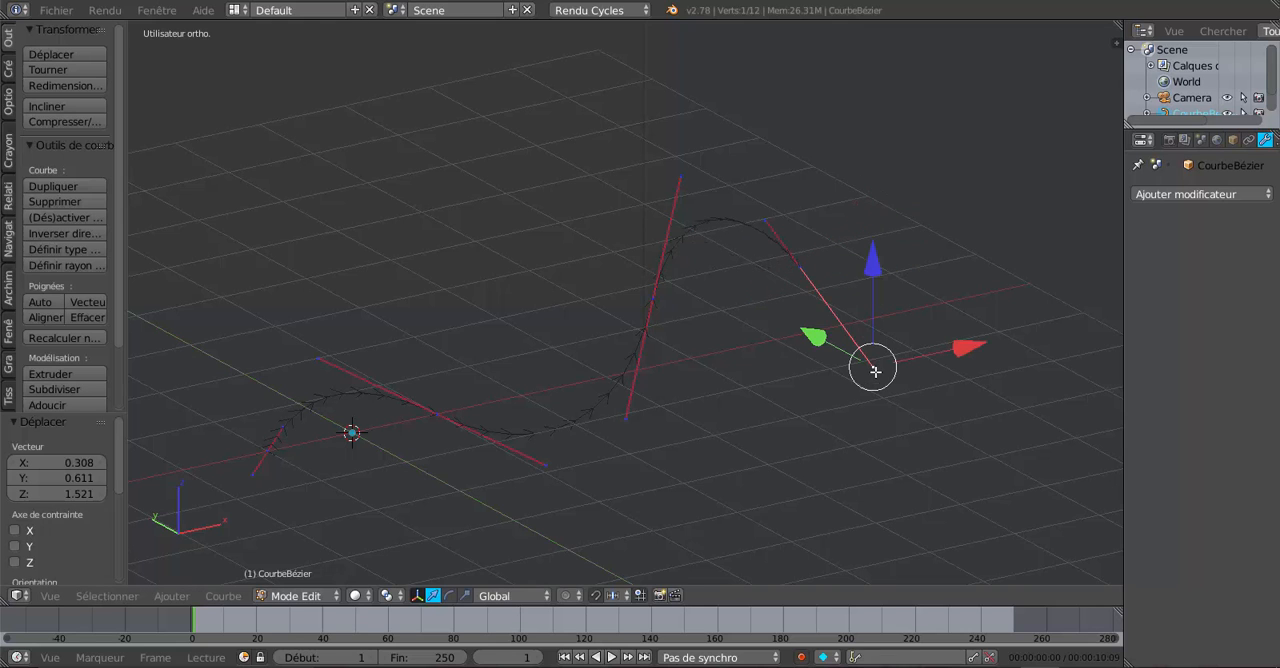
{"action": "key", "text": "g"}
{"action": "left_click", "coordinate": [886, 229]}
Step: Widen the properties area beside the 3D viewport to expose all of the curve's property categories
{"action": "scroll", "coordinate": [858, 333], "scroll_direction": "up", "scroll_amount": 1}
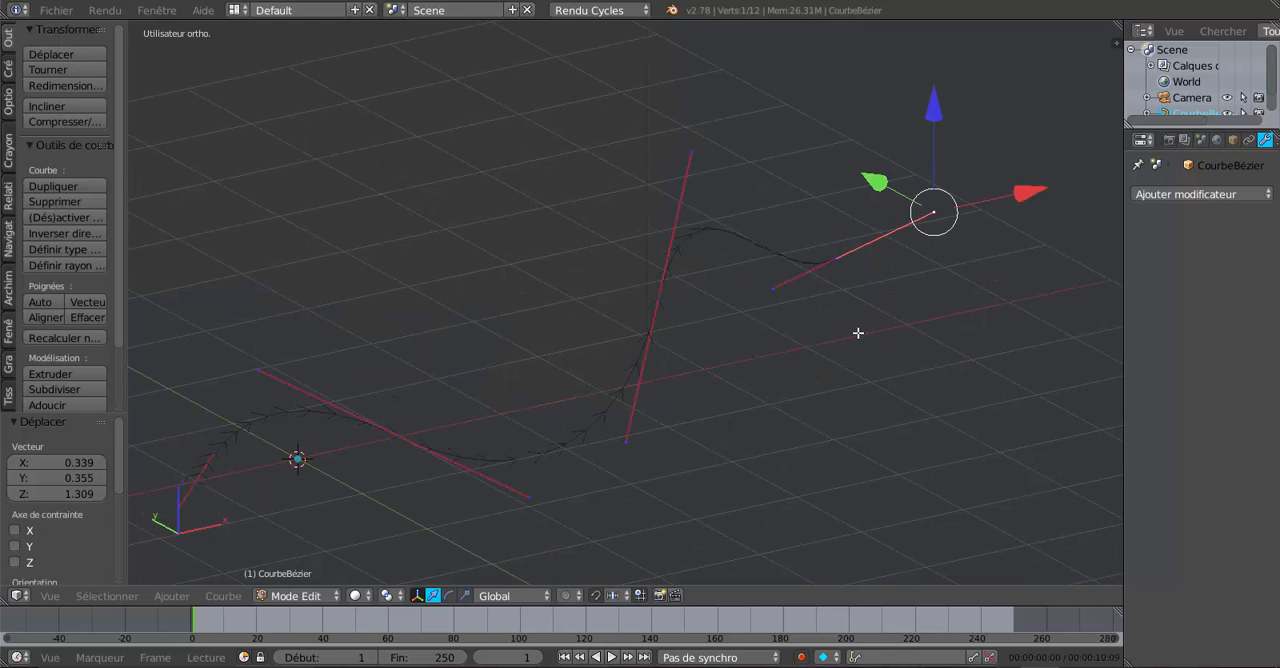
{"action": "mouse_move", "coordinate": [858, 333]}
{"action": "middle_mouse_down"}
{"action": "mouse_move", "coordinate": [831, 340]}
{"action": "mouse_move", "coordinate": [874, 337]}
{"action": "middle_mouse_up"}
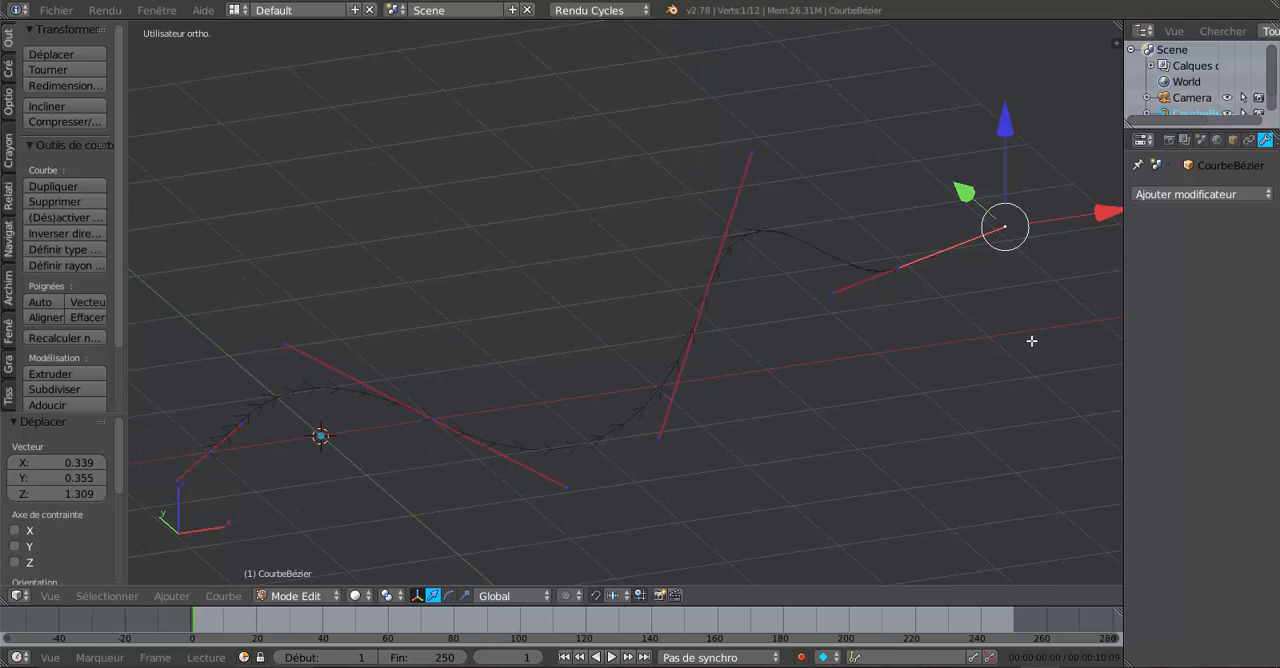
{"action": "left_click_drag", "start_coordinate": [1123, 331], "coordinate": [957, 335]}
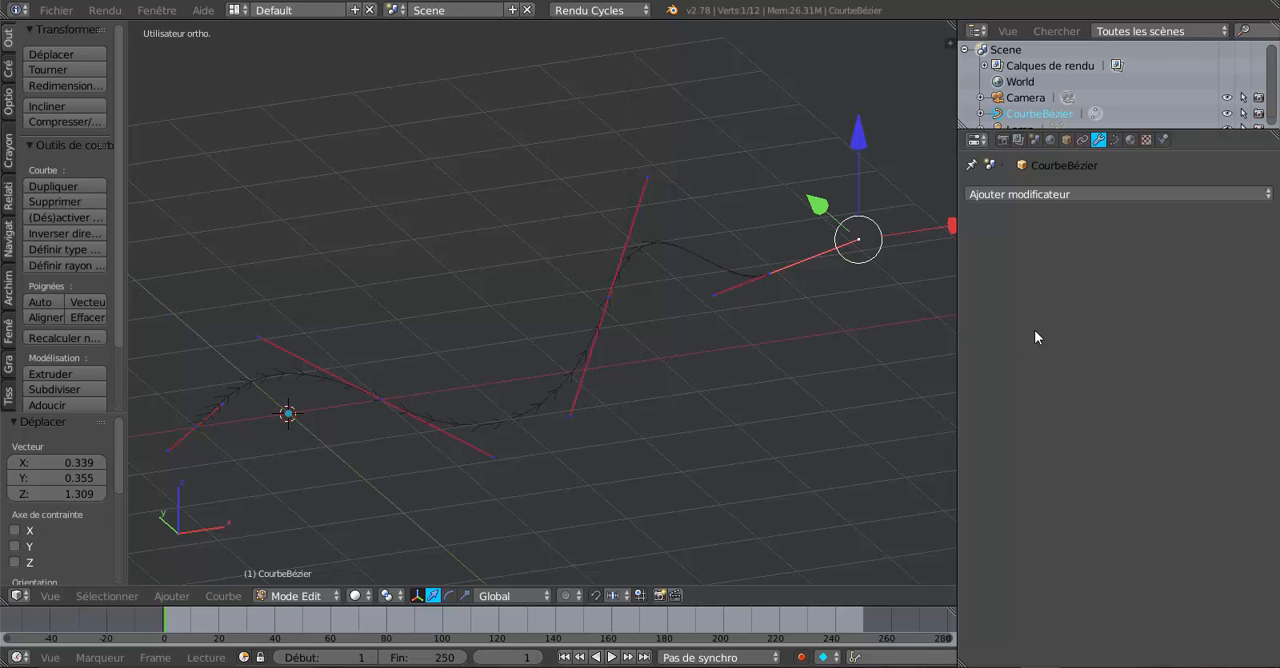
Step: Set the Bézier curve's fill mode to Full in its curve data properties and return to Object Mode
{"action": "left_click", "coordinate": [1114, 140]}
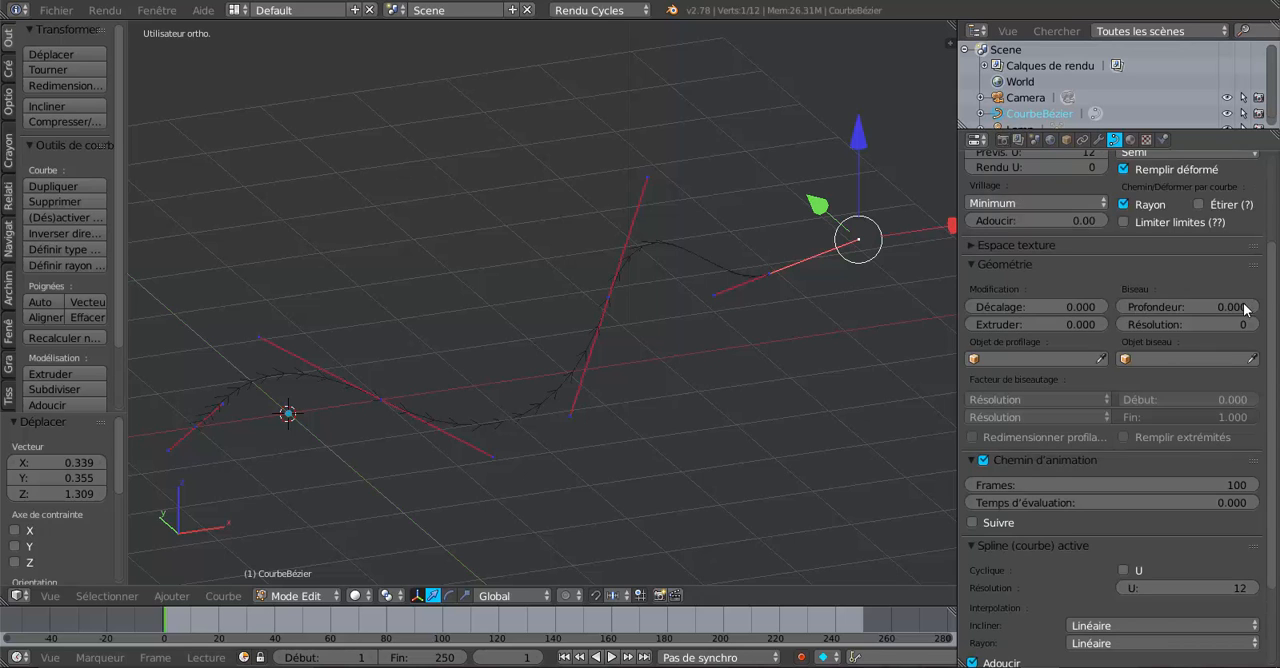
{"action": "left_click_drag", "start_coordinate": [1275, 338], "coordinate": [1273, 247]}
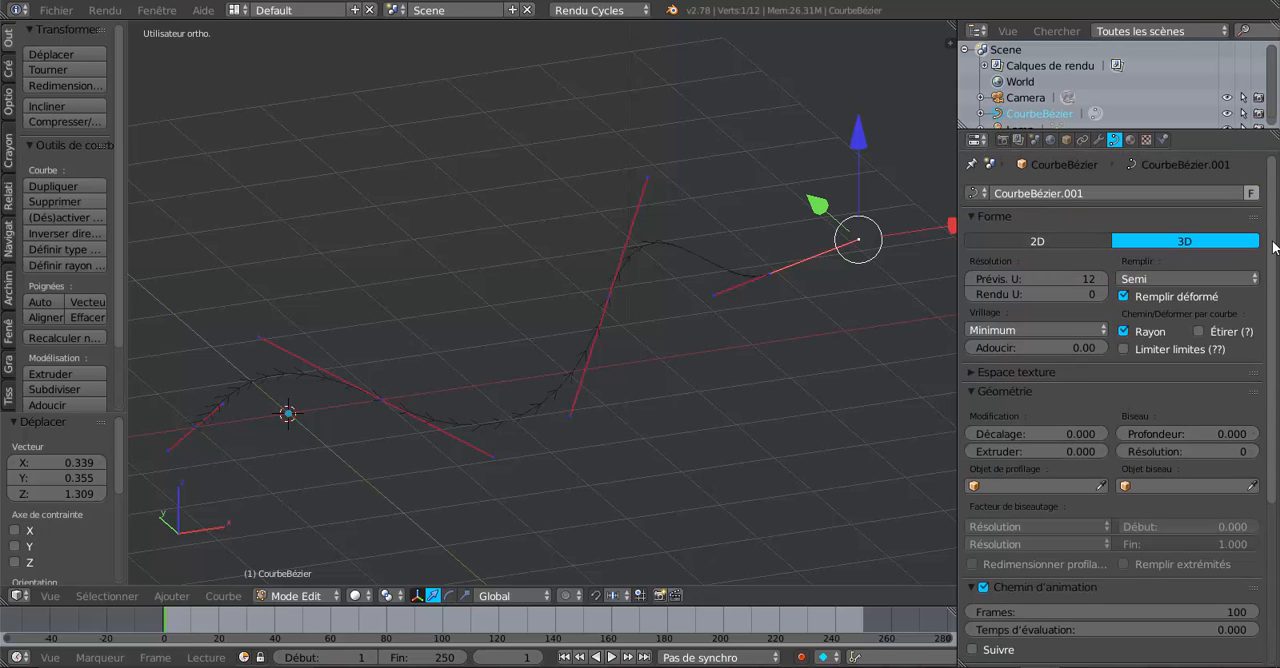
{"action": "left_click", "coordinate": [1167, 276]}
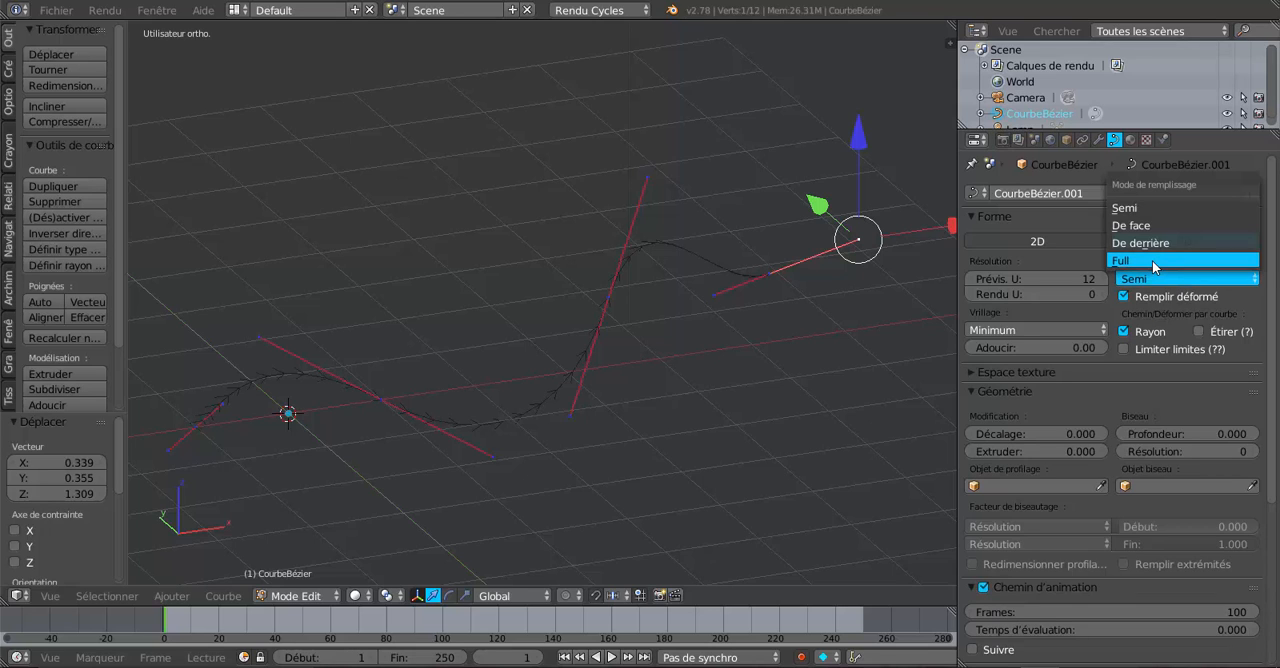
{"action": "left_click", "coordinate": [1152, 260]}
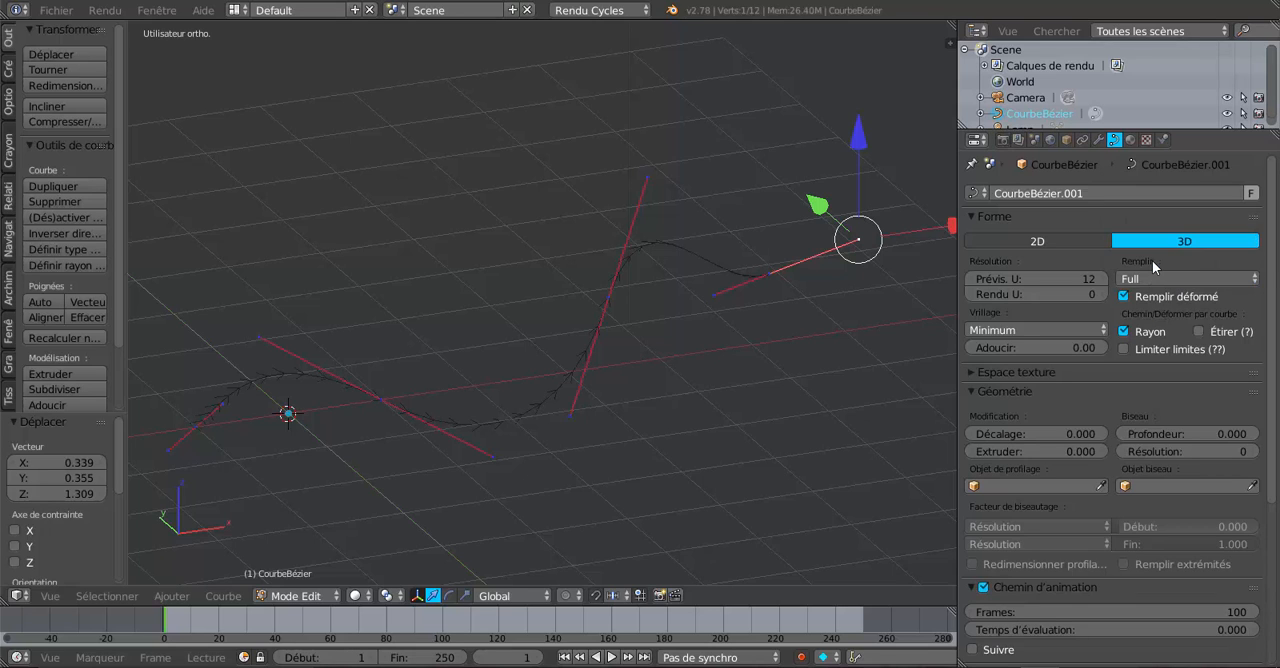
{"action": "key", "text": "Tab"}
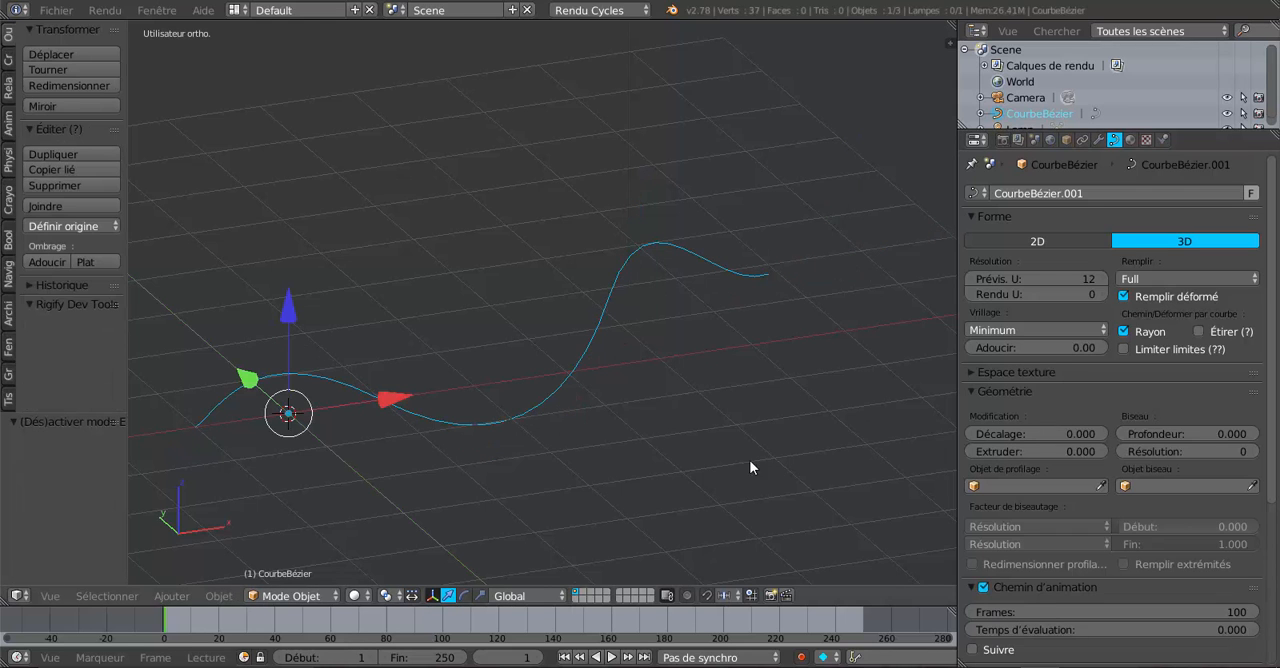
Step: Give the curve a round tube profile with a bevel depth of 0.066 and a bevel resolution of 7
{"action": "key", "text": "KP_Decimal"}
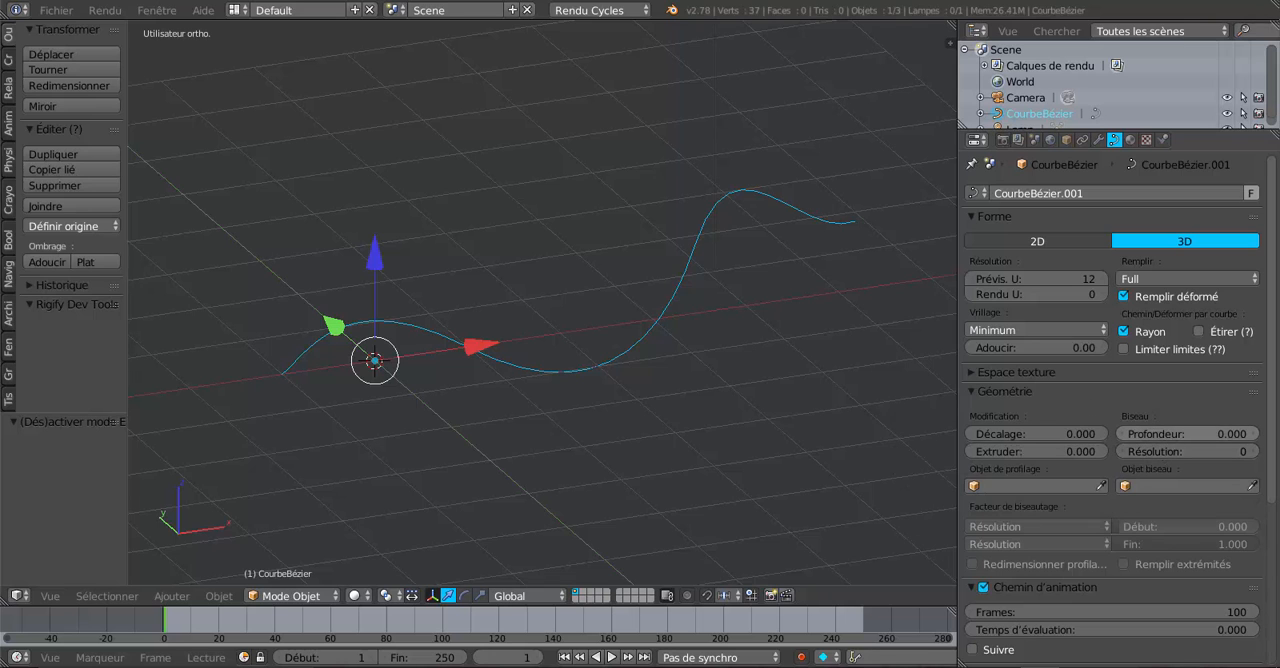
{"action": "left_click_drag", "start_coordinate": [1160, 434], "coordinate": [1220, 434]}
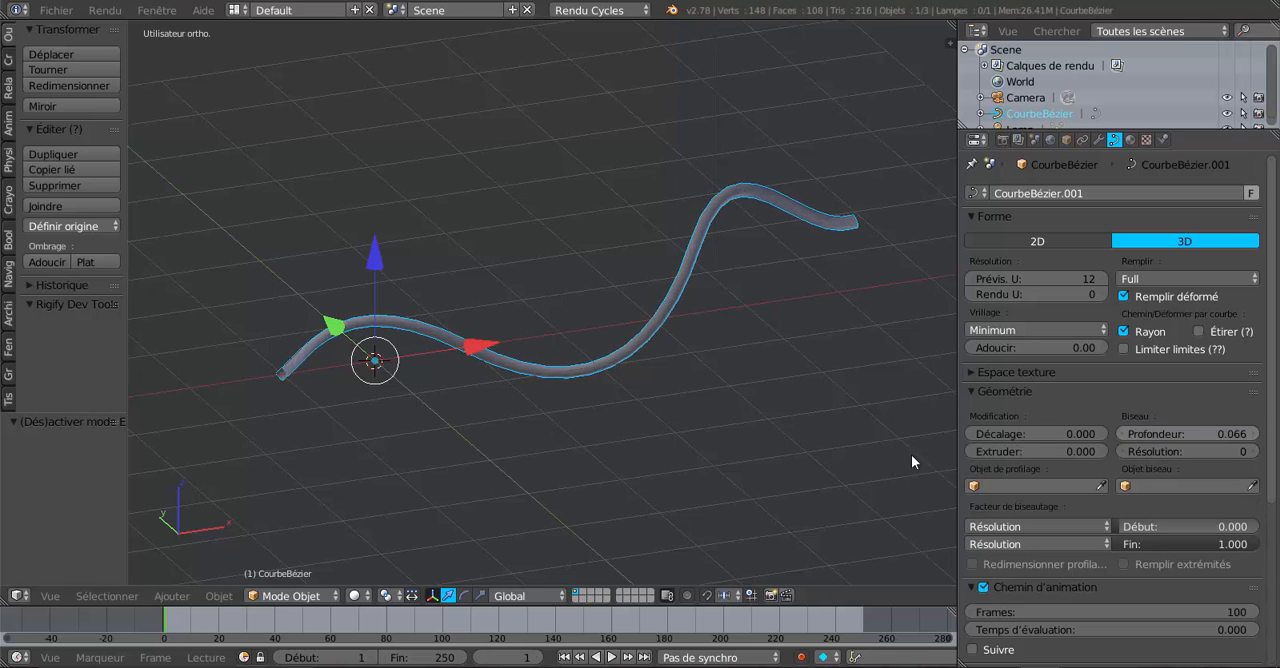
{"action": "middle_click_drag", "start_coordinate": [914, 460], "coordinate": [829, 452]}
{"action": "scroll", "coordinate": [829, 446], "scroll_direction": "up", "scroll_amount": 3}
{"action": "middle_click_drag", "start_coordinate": [714, 456], "coordinate": [618, 458]}
{"action": "middle_click_drag", "start_coordinate": [557, 441], "coordinate": [829, 345], "text": "shift"}
{"action": "middle_click_drag", "start_coordinate": [710, 390], "coordinate": [507, 343]}
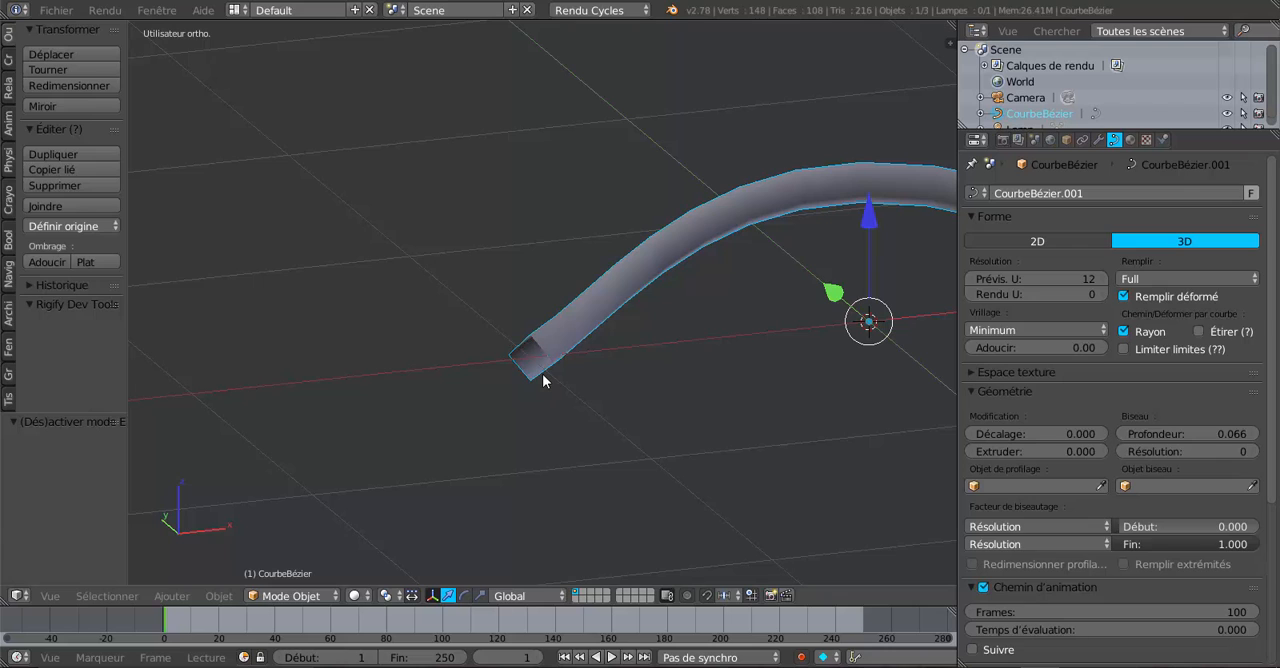
{"action": "left_click", "coordinate": [1173, 452]}
{"action": "left_click_drag", "start_coordinate": [1173, 452], "coordinate": [1221, 452]}
{"action": "scroll", "coordinate": [777, 441], "scroll_direction": "down", "scroll_amount": 2}
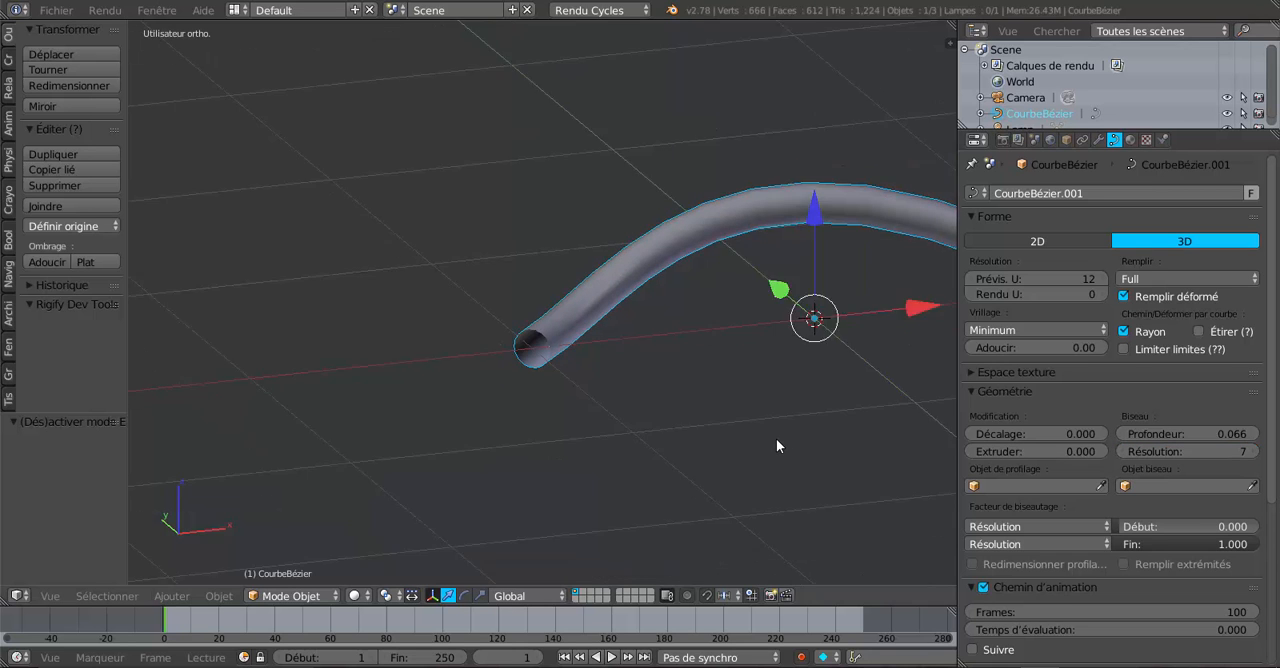
Step: Set the curve's Extrude (Extruder) value to 0.046 and inspect the tube's open end
{"action": "middle_click_drag", "start_coordinate": [780, 440], "coordinate": [703, 436], "text": "shift"}
{"action": "scroll", "coordinate": [757, 446], "scroll_direction": "down", "scroll_amount": 3}
{"action": "scroll", "coordinate": [703, 436], "scroll_direction": "up", "scroll_amount": 2}
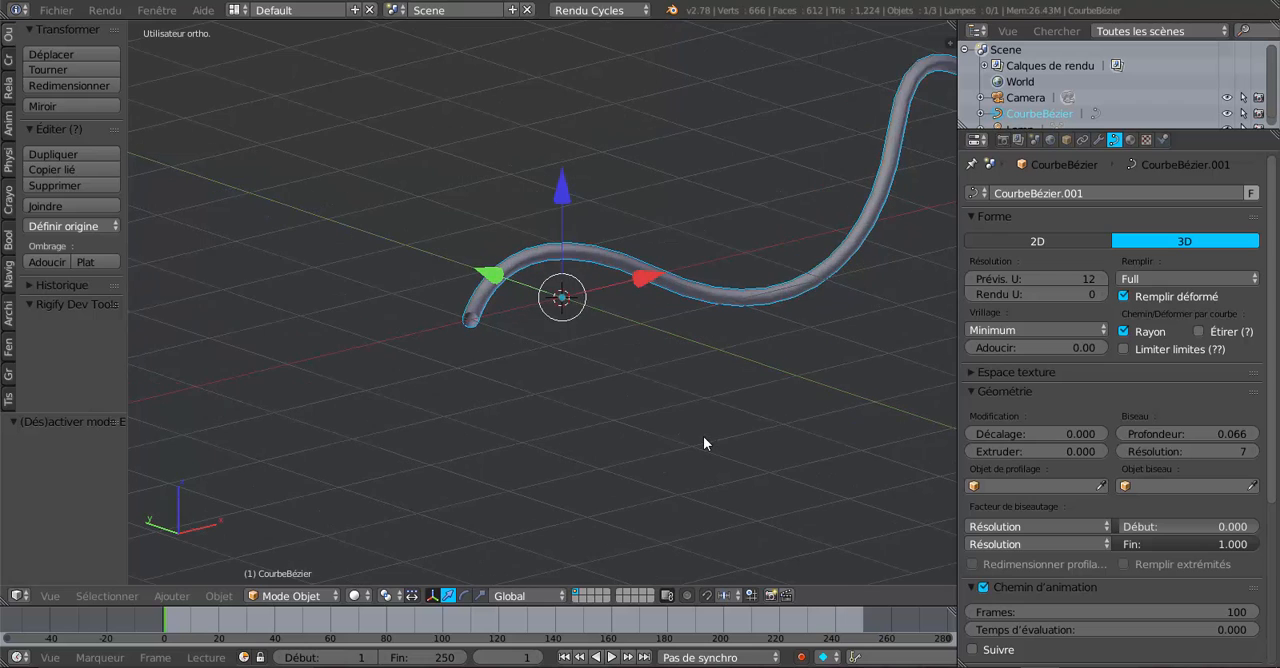
{"action": "left_click_drag", "start_coordinate": [1042, 455], "coordinate": [1068, 455]}
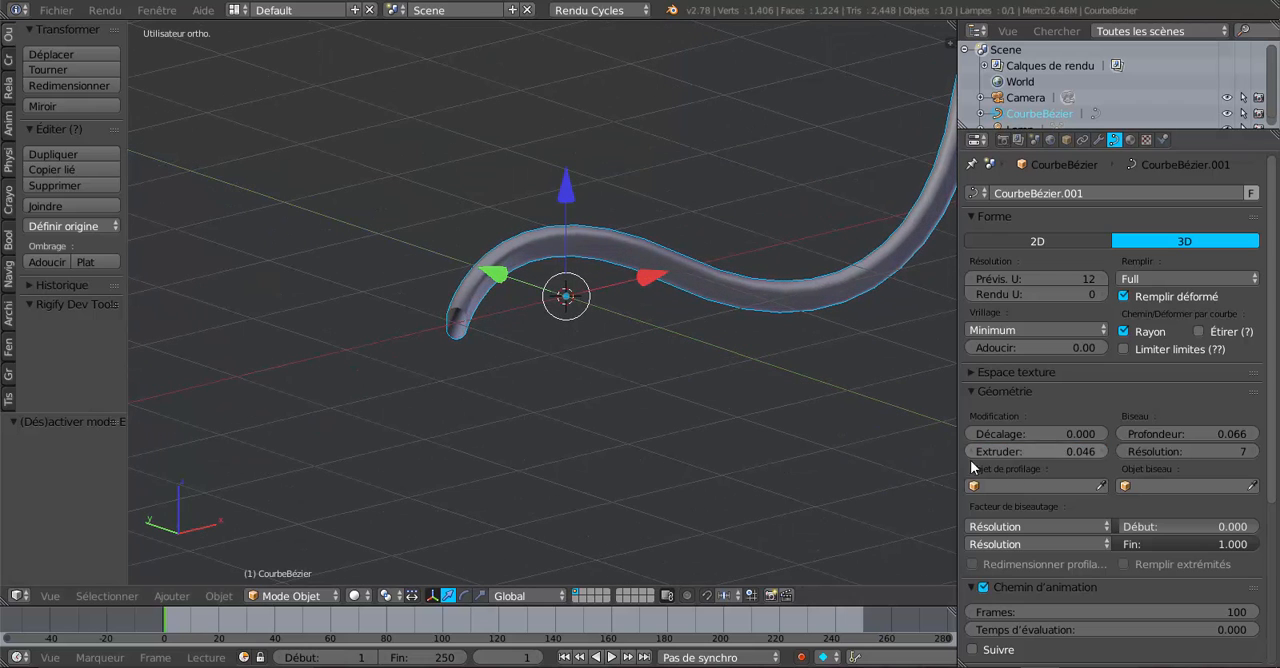
{"action": "middle_click_drag", "start_coordinate": [745, 470], "coordinate": [595, 452]}
{"action": "scroll", "coordinate": [669, 438], "scroll_direction": "up", "scroll_amount": 3}
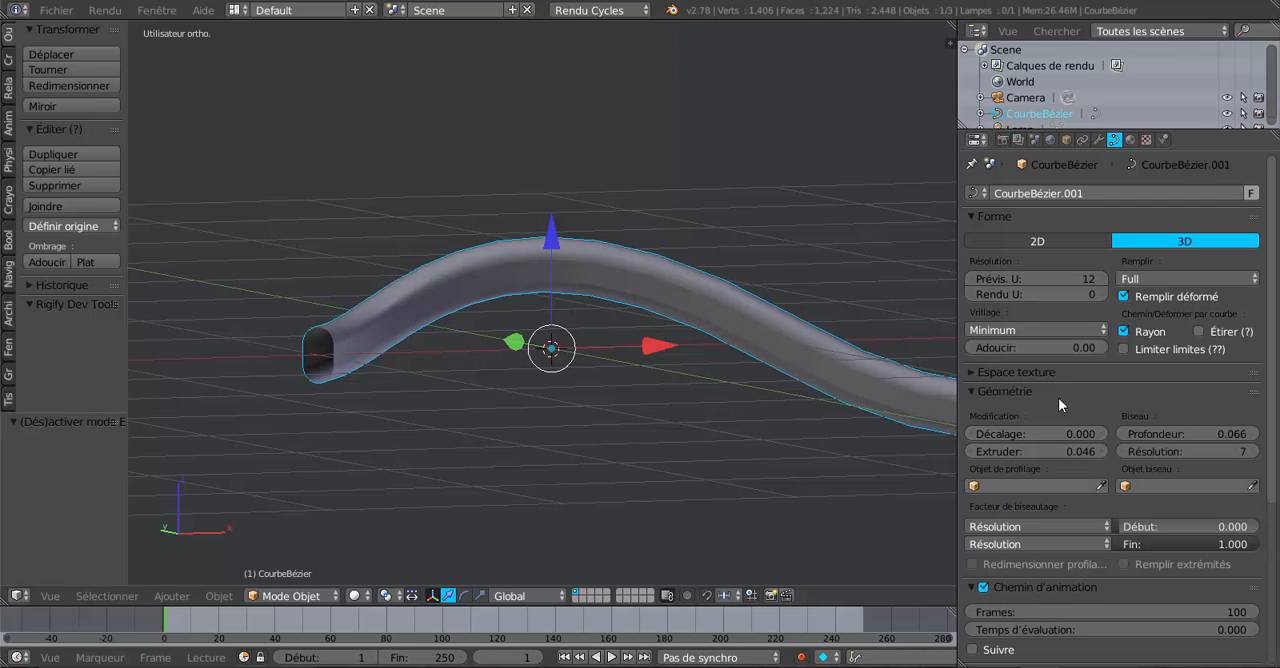
Step: Set the curve's Offset (Décalage) value to 0.163 in its geometry settings
{"action": "scroll", "coordinate": [805, 442], "scroll_direction": "down", "scroll_amount": 3}
{"action": "middle_click_drag", "start_coordinate": [805, 442], "coordinate": [783, 485]}
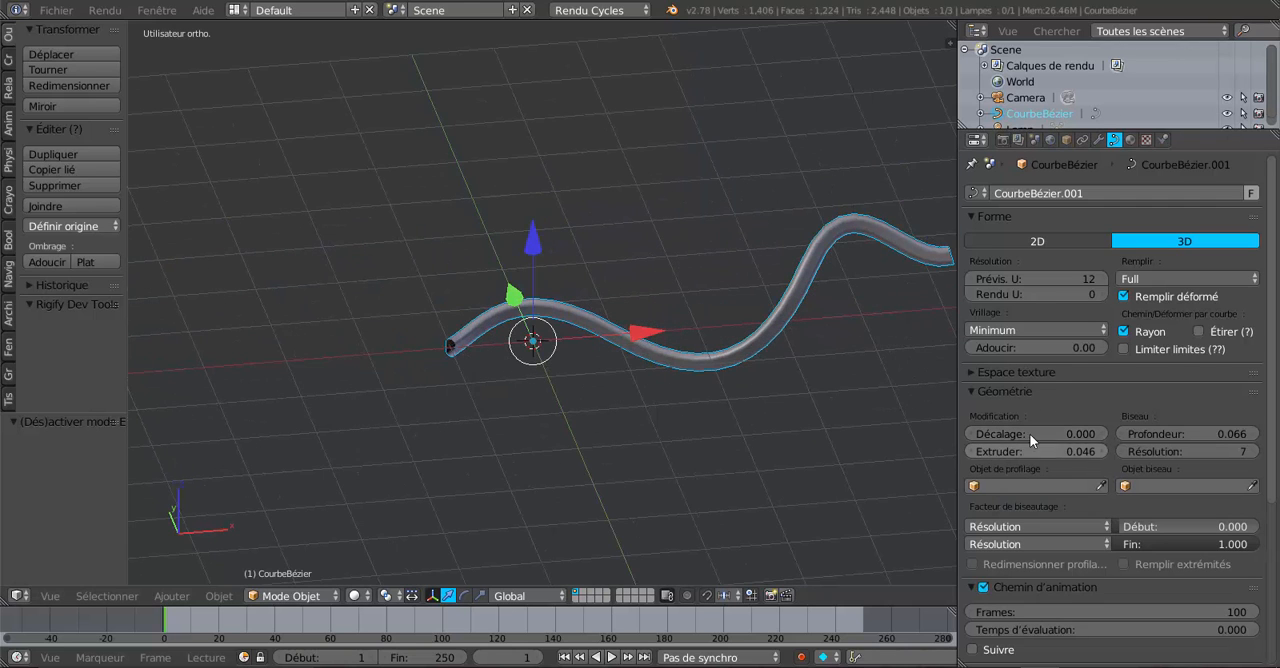
{"action": "mouse_move", "coordinate": [1029, 433]}
{"action": "left_mouse_down"}
{"action": "mouse_move", "coordinate": [1095, 433]}
{"action": "mouse_move", "coordinate": [1045, 433]}
{"action": "left_mouse_up"}
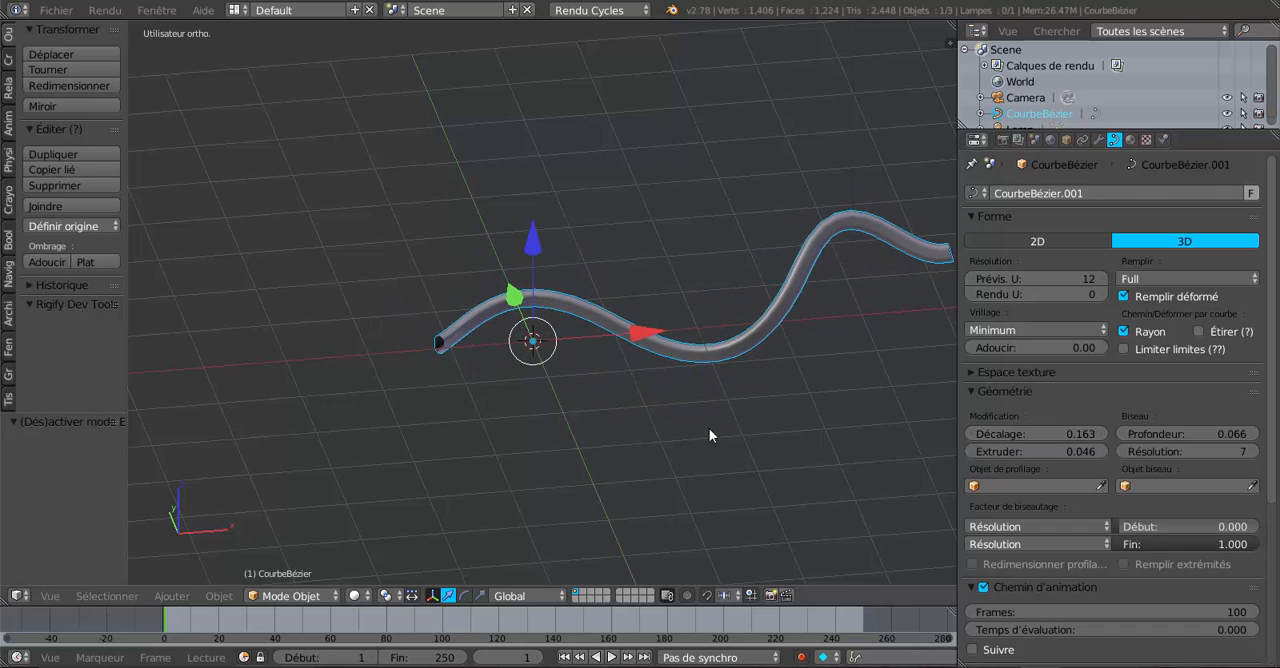
{"action": "mouse_move", "coordinate": [709, 428]}
{"action": "middle_mouse_down"}
{"action": "mouse_move", "coordinate": [852, 410]}
{"action": "mouse_move", "coordinate": [729, 388]}
{"action": "mouse_move", "coordinate": [629, 434]}
{"action": "mouse_move", "coordinate": [811, 429]}
{"action": "mouse_move", "coordinate": [727, 441]}
{"action": "middle_mouse_up"}
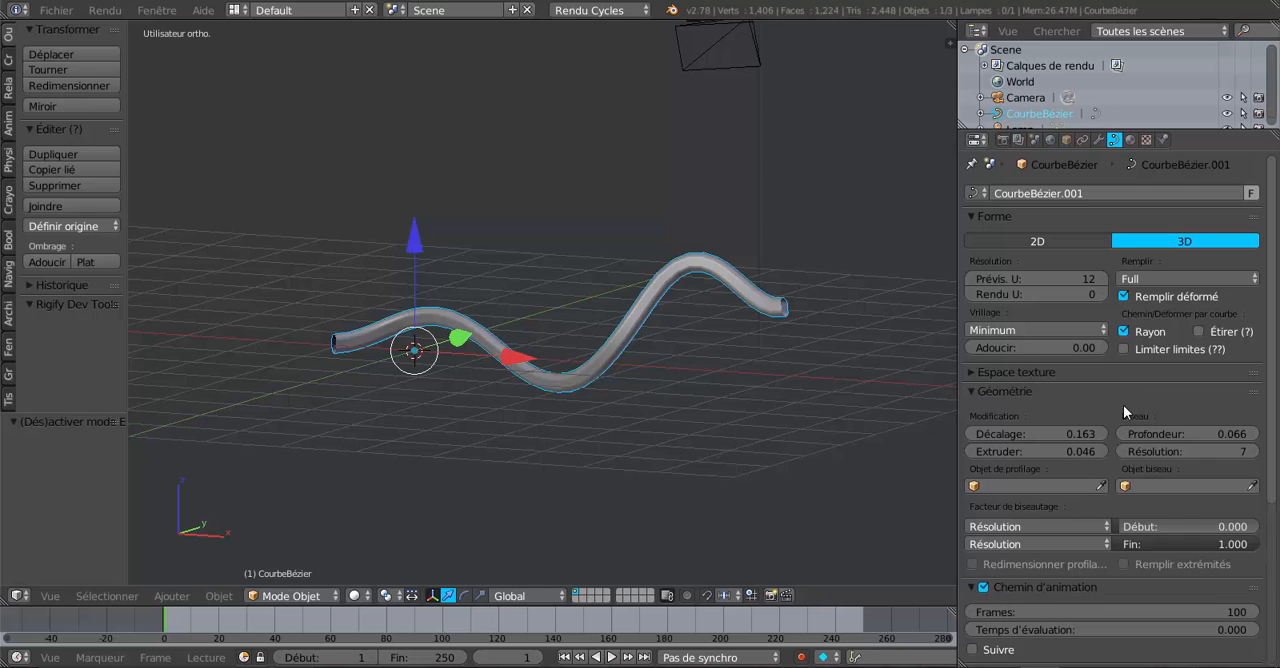
Step: Set the twist smoothing (Adoucir) of the curve's shape to 35.79
{"action": "scroll", "coordinate": [878, 399], "scroll_direction": "up", "scroll_amount": 3}
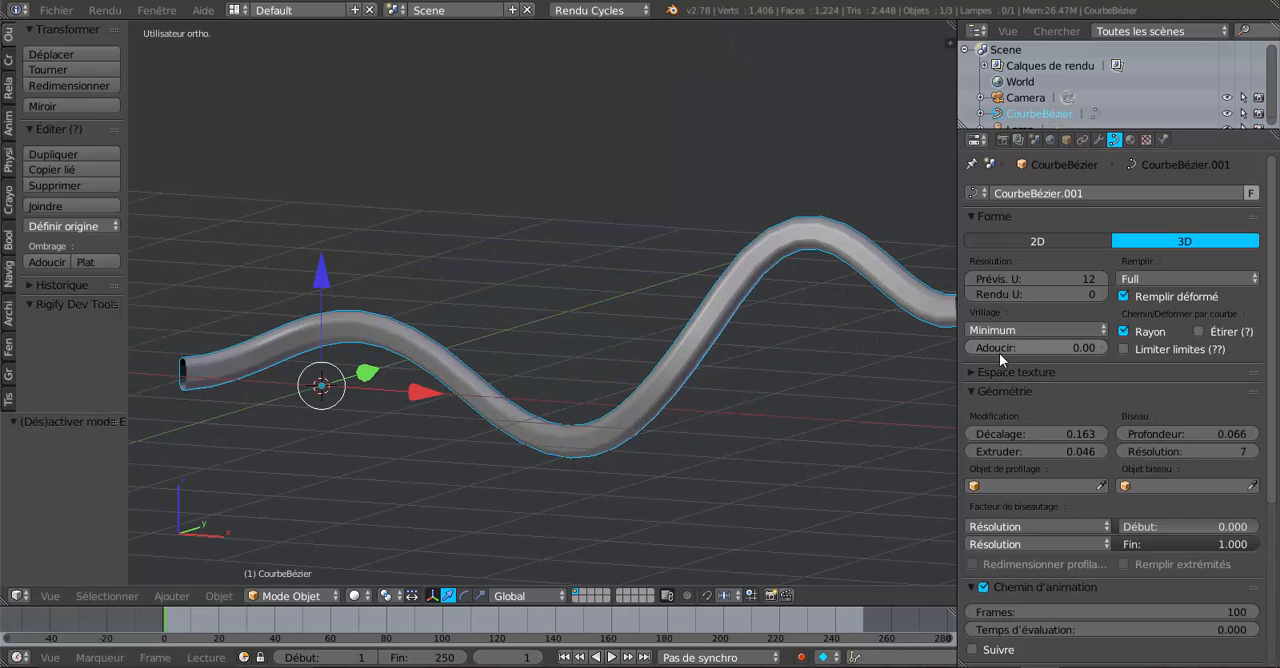
{"action": "middle_click_drag", "start_coordinate": [892, 368], "coordinate": [788, 388], "text": "shift"}
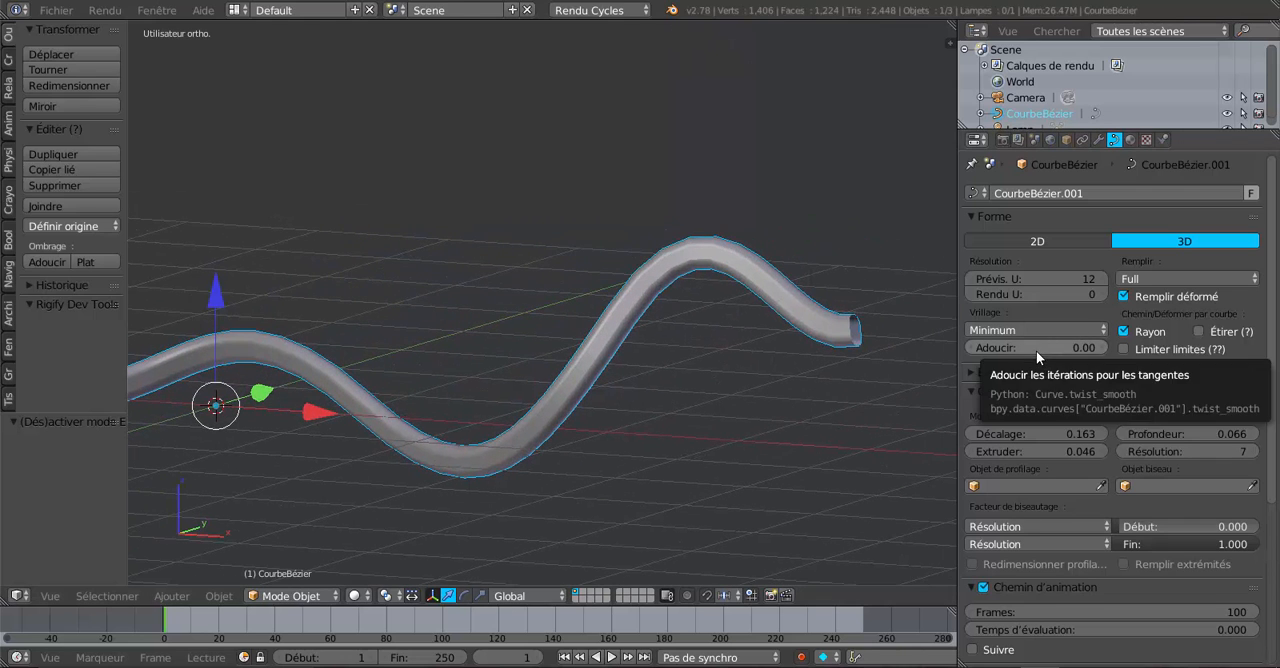
{"action": "left_click_drag", "start_coordinate": [1036, 350], "coordinate": [1080, 350]}
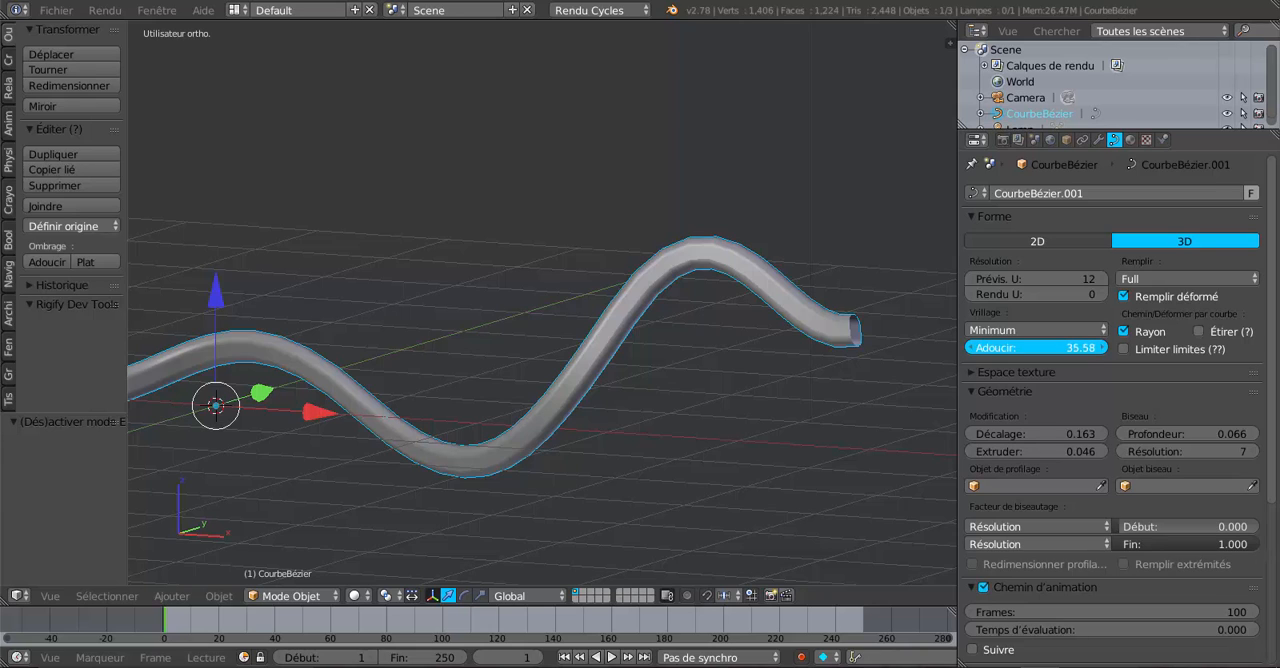
{"action": "left_click_drag", "start_coordinate": [1042, 350], "coordinate": [1040, 355]}
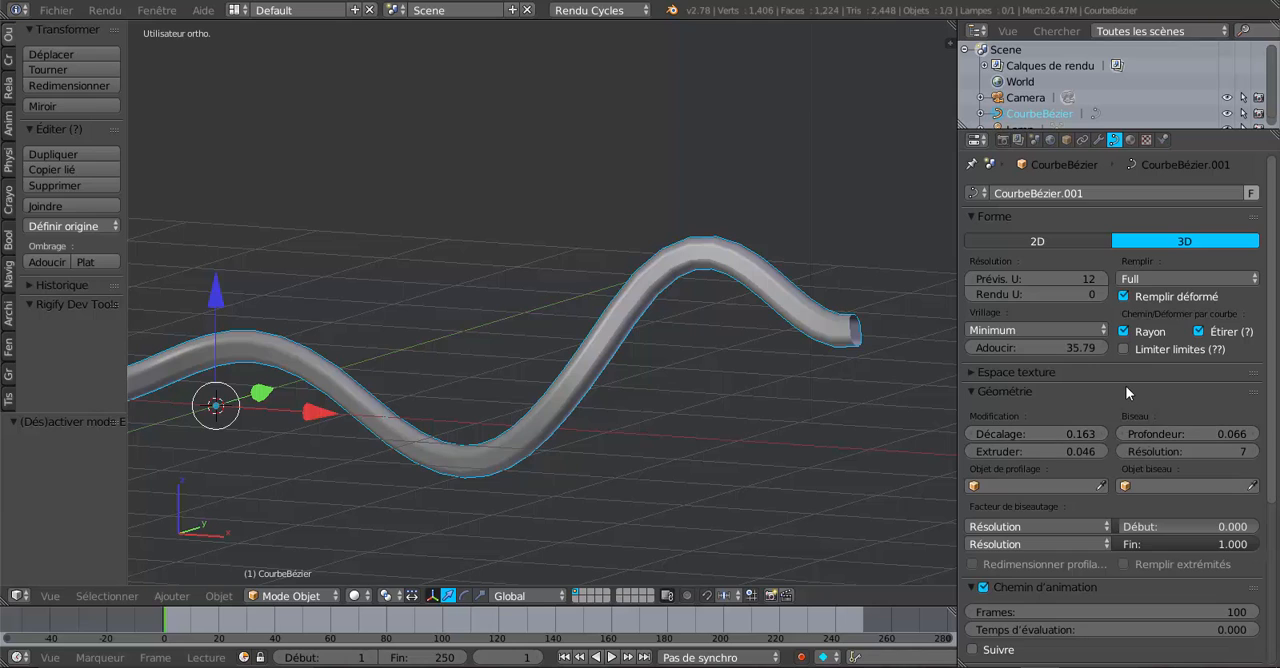
Step: Set the curve's Extrude (Extruder) value to 0.032 and its Offset (Décalage) to 0.190
{"action": "left_click", "coordinate": [972, 372]}
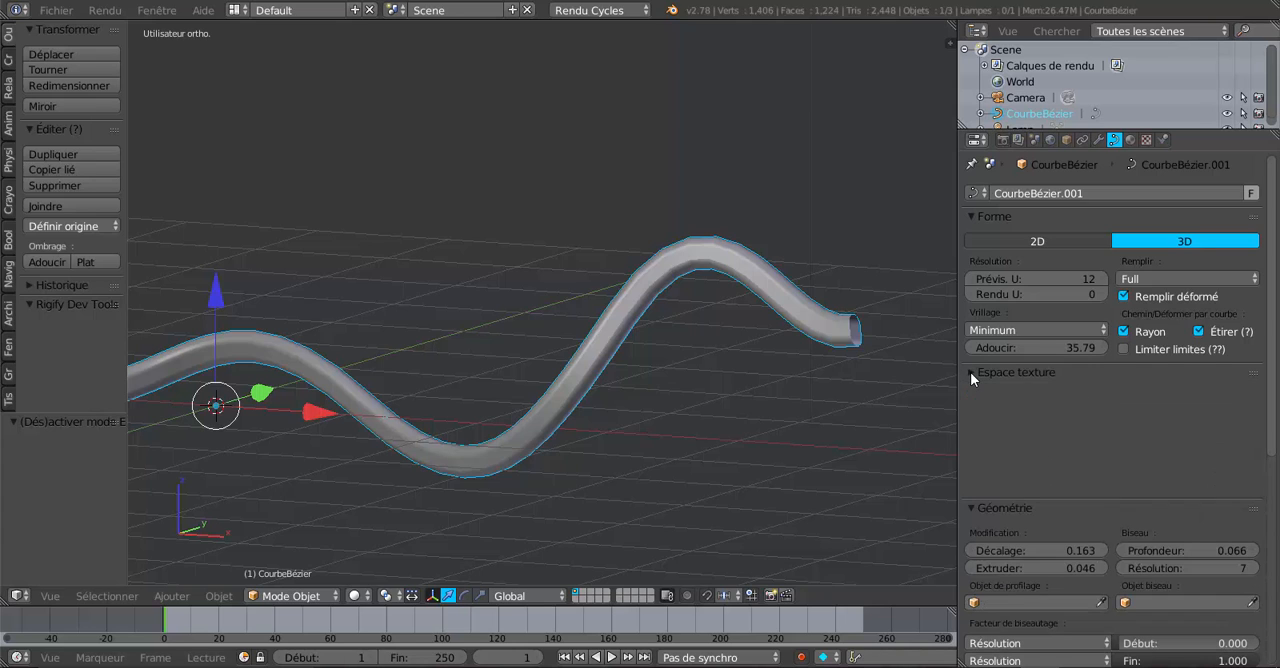
{"action": "left_click", "coordinate": [971, 372]}
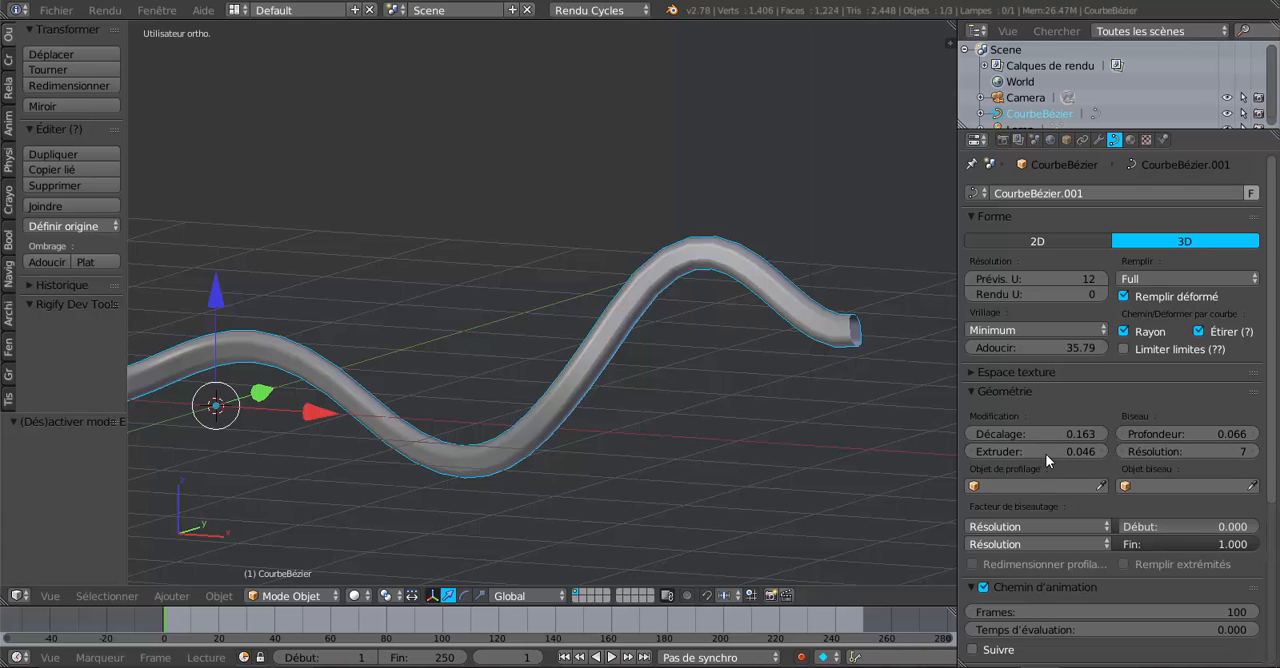
{"action": "mouse_move", "coordinate": [1045, 453]}
{"action": "left_mouse_down"}
{"action": "mouse_move", "coordinate": [1100, 453]}
{"action": "mouse_move", "coordinate": [1059, 435]}
{"action": "mouse_move", "coordinate": [1150, 434]}
{"action": "mouse_move", "coordinate": [1010, 434]}
{"action": "mouse_move", "coordinate": [1060, 434]}
{"action": "left_mouse_up"}
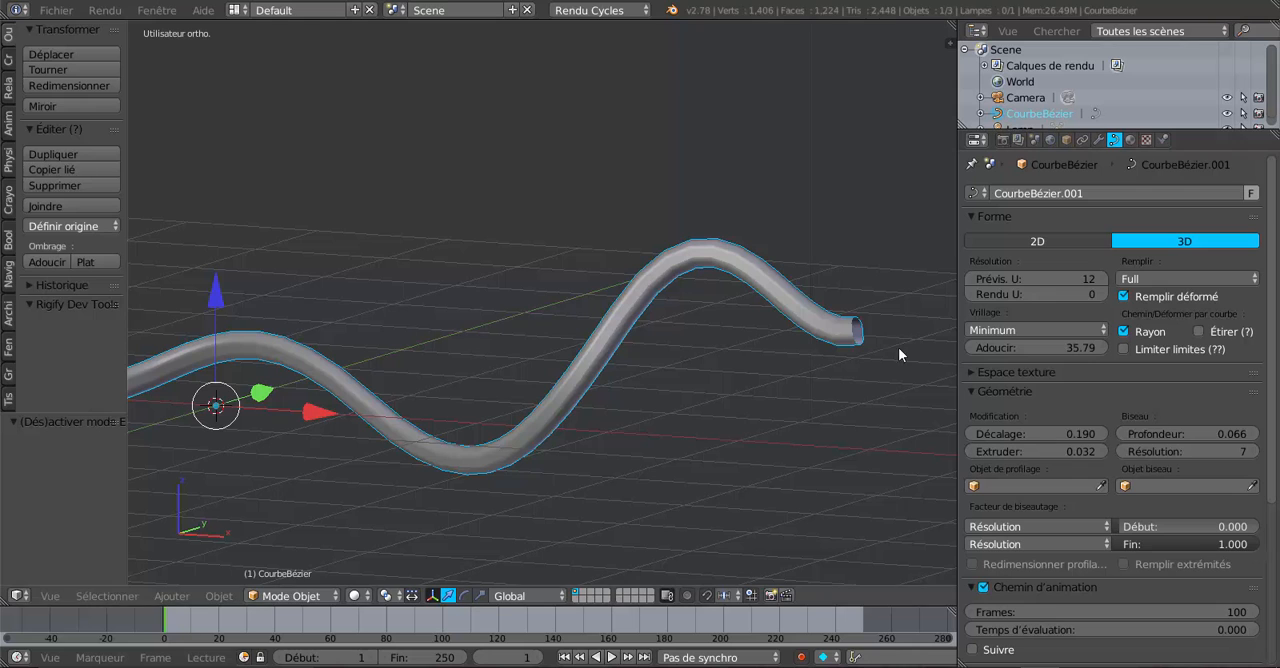
Step: Try the back (De derrière) fill mode on the tube and examine its cross-section from the end
{"action": "left_click", "coordinate": [1148, 281]}
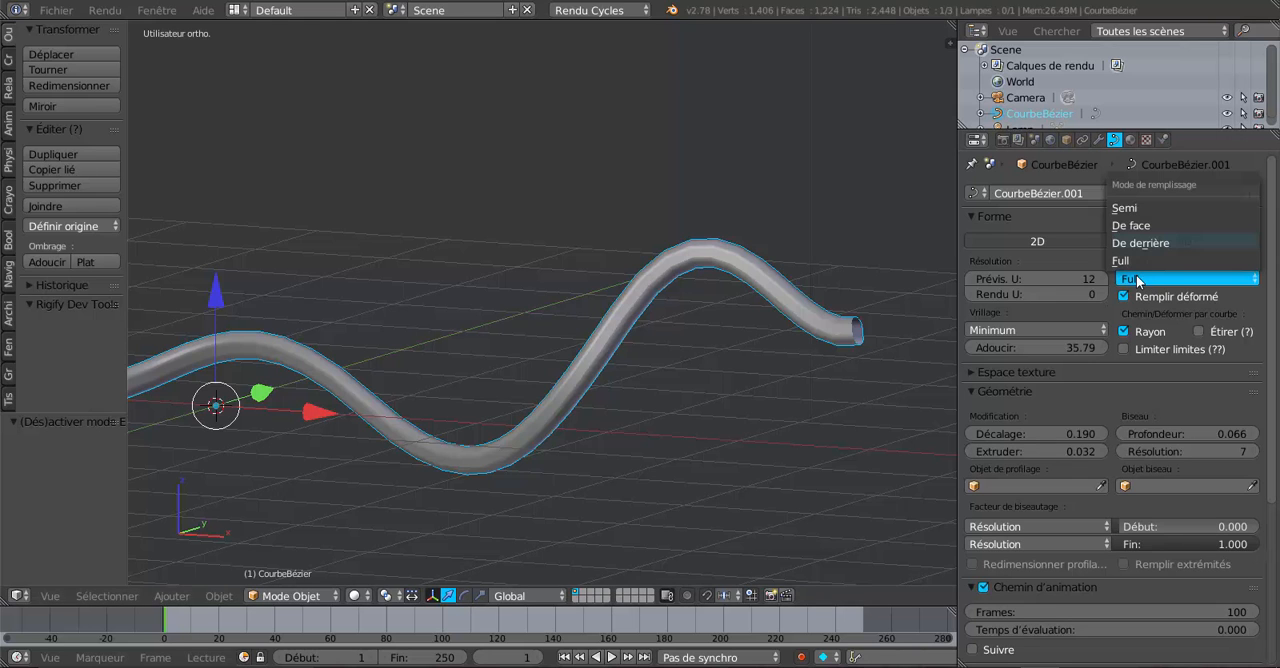
{"action": "left_click", "coordinate": [1150, 246]}
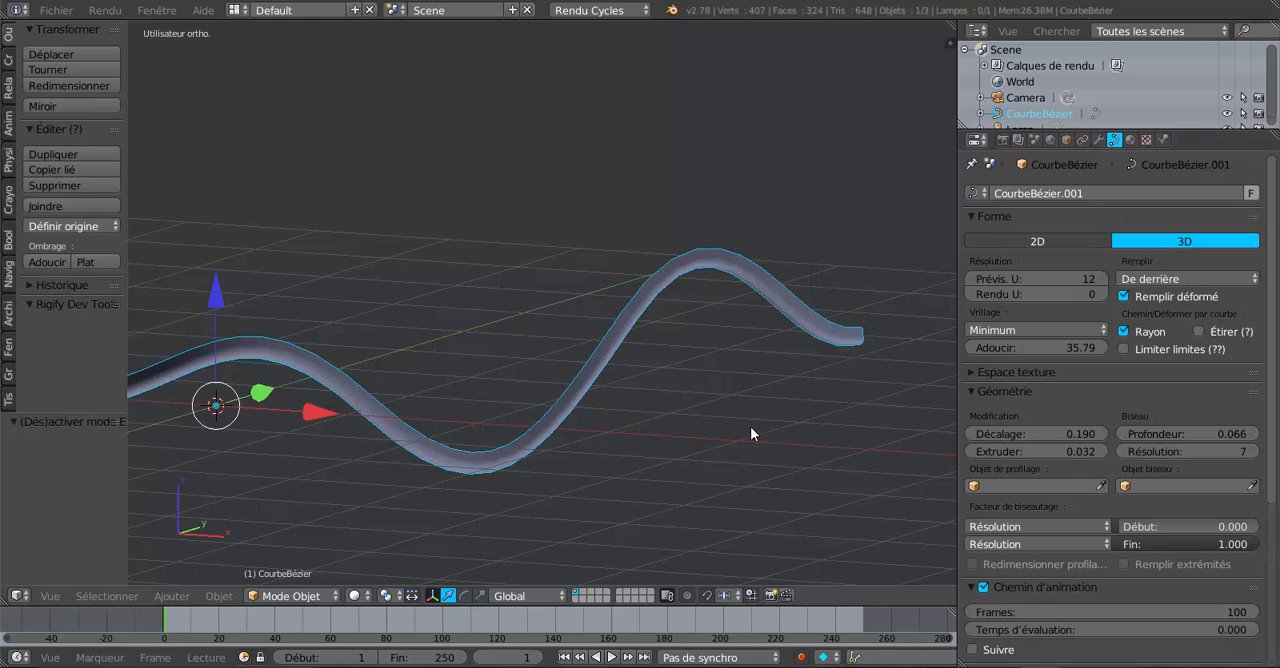
{"action": "middle_click_drag", "start_coordinate": [750, 426], "coordinate": [490, 369]}
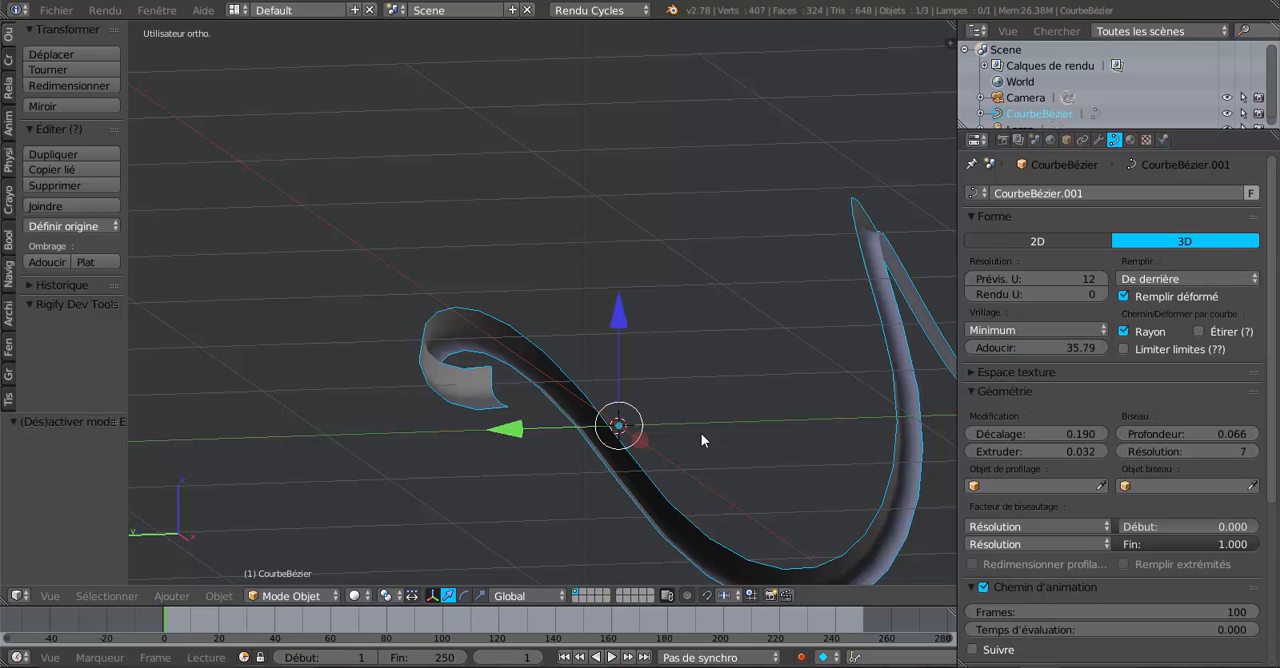
{"action": "mouse_move", "coordinate": [701, 433]}
{"action": "middle_mouse_down"}
{"action": "mouse_move", "coordinate": [698, 406]}
{"action": "mouse_move", "coordinate": [673, 412]}
{"action": "mouse_move", "coordinate": [685, 433]}
{"action": "mouse_move", "coordinate": [717, 442]}
{"action": "mouse_move", "coordinate": [665, 438]}
{"action": "mouse_move", "coordinate": [680, 437]}
{"action": "middle_mouse_up"}
Step: Try the front (De face) fill mode on the tube, comparing it with the previous fill from the front view
{"action": "left_click", "coordinate": [1150, 279]}
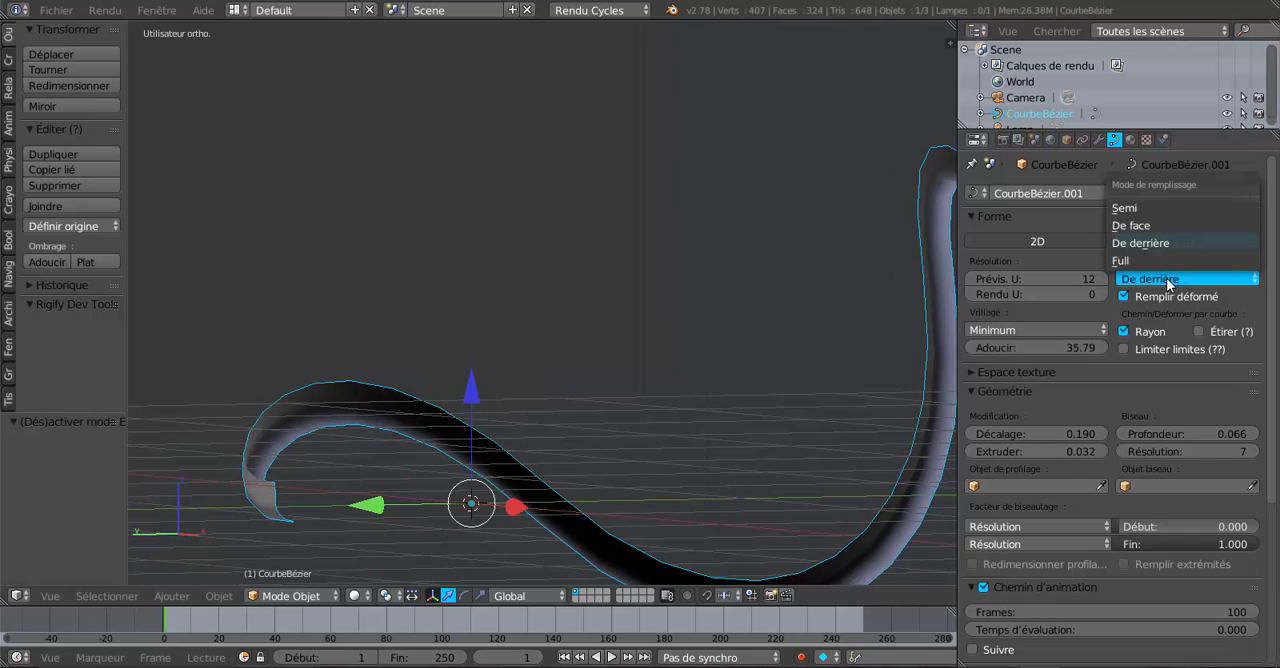
{"action": "middle_click_drag", "start_coordinate": [880, 377], "coordinate": [750, 437]}
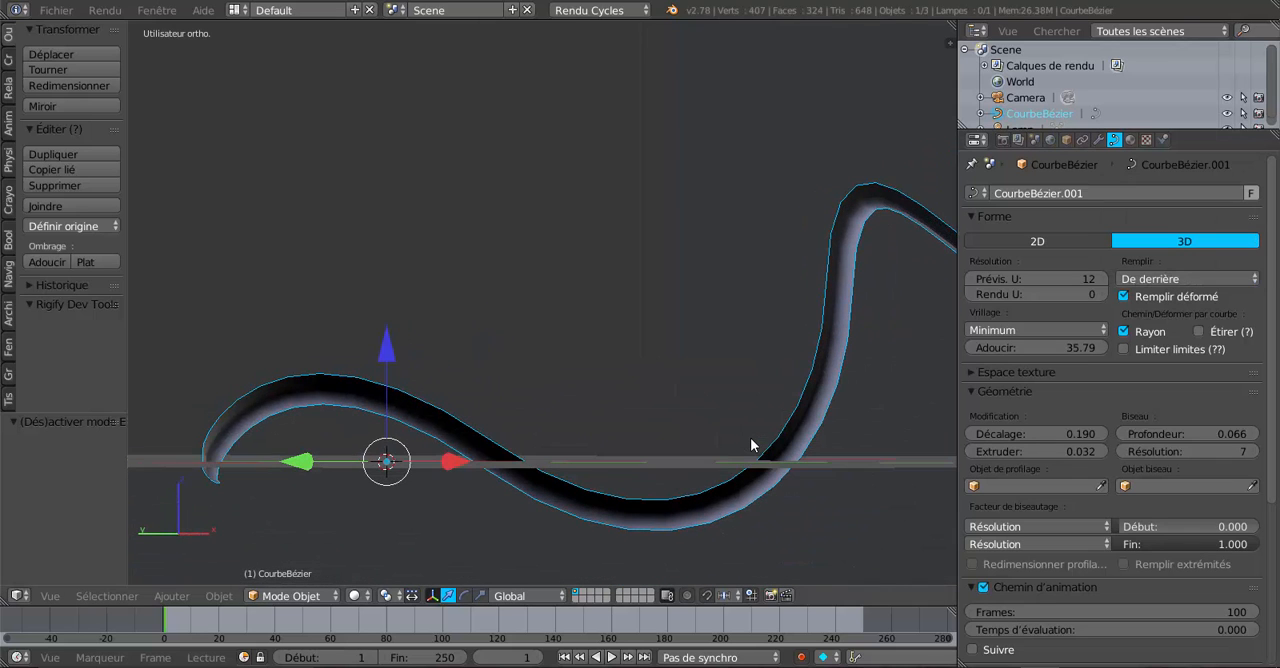
{"action": "key", "text": "KP_1"}
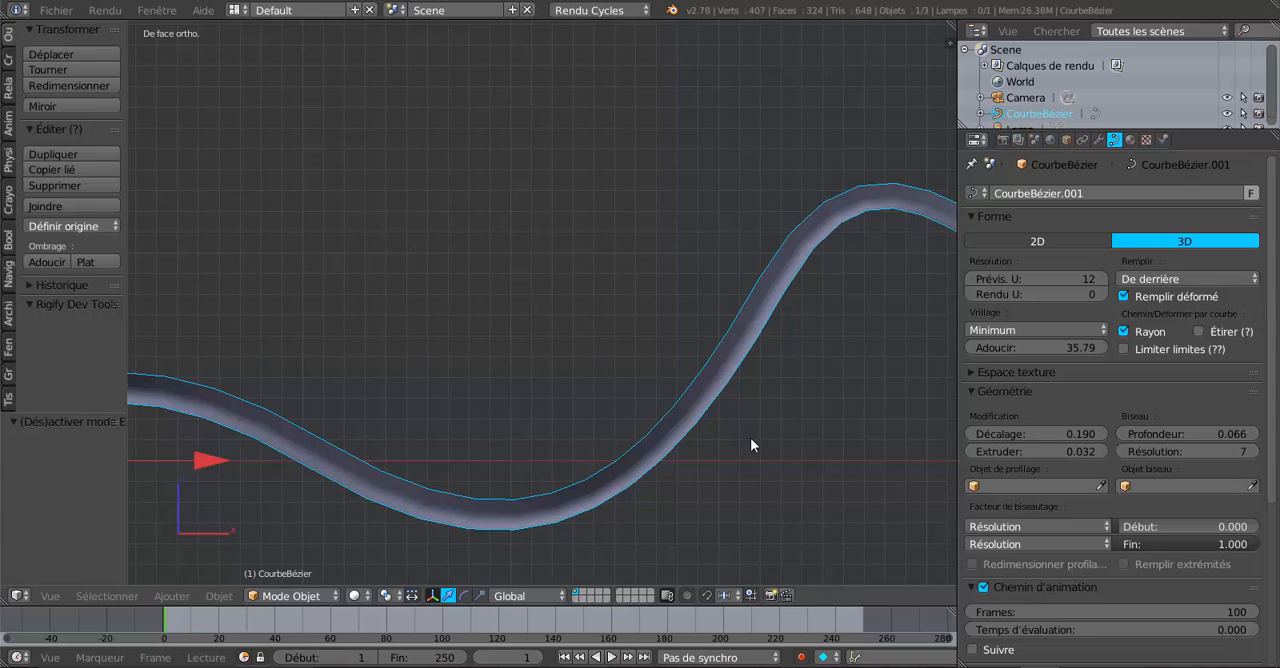
{"action": "left_click", "coordinate": [1190, 278]}
{"action": "left_click", "coordinate": [1140, 226]}
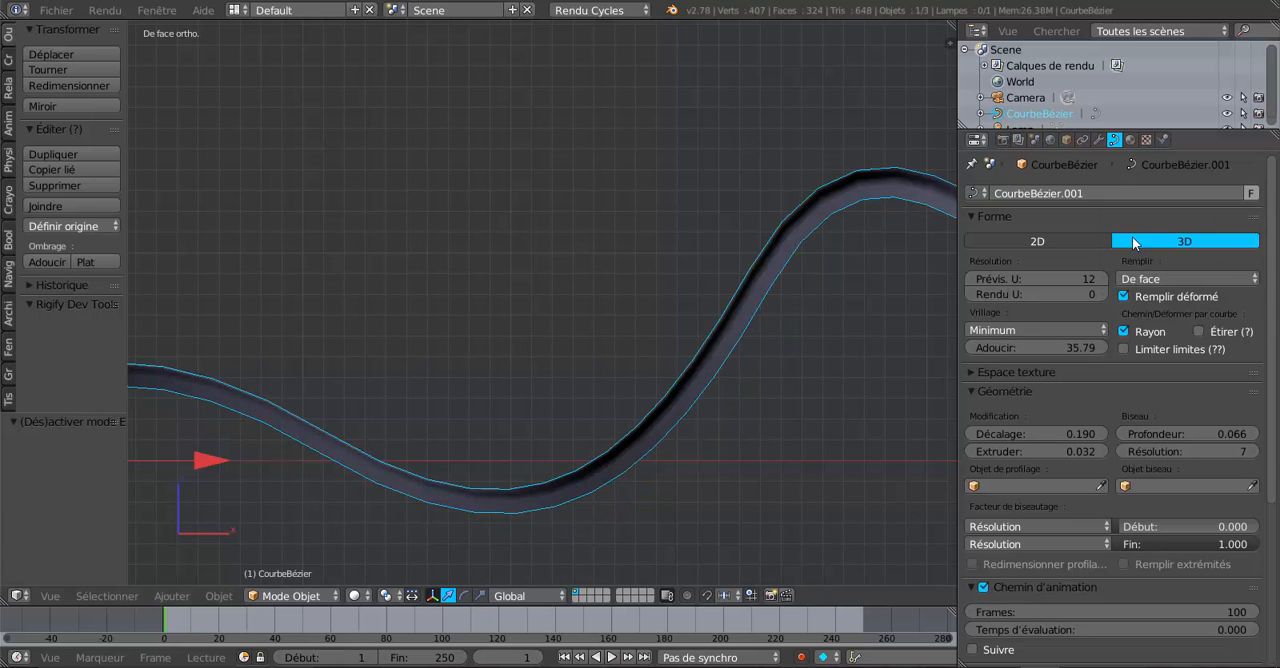
{"action": "middle_click_drag", "start_coordinate": [566, 426], "coordinate": [691, 416]}
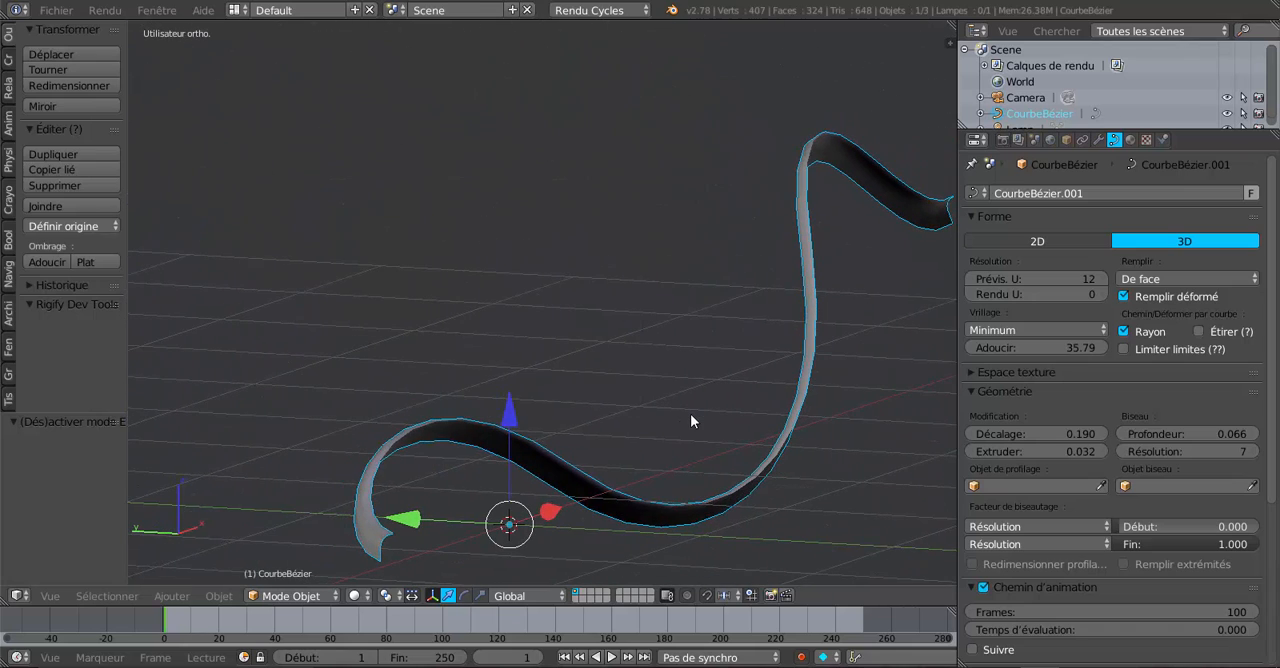
Step: Try the Semi fill mode on the tube and examine the profile from another angle
{"action": "left_click", "coordinate": [1166, 280]}
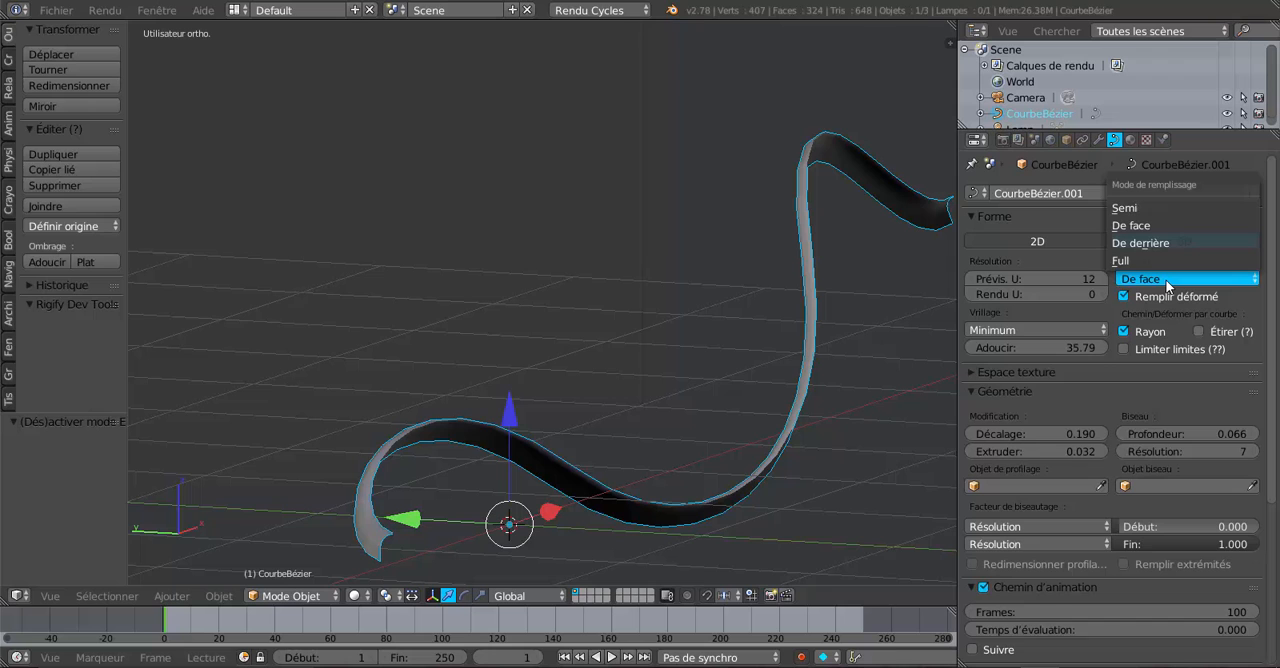
{"action": "left_click", "coordinate": [1135, 208]}
{"action": "middle_click_drag", "start_coordinate": [869, 378], "coordinate": [811, 425]}
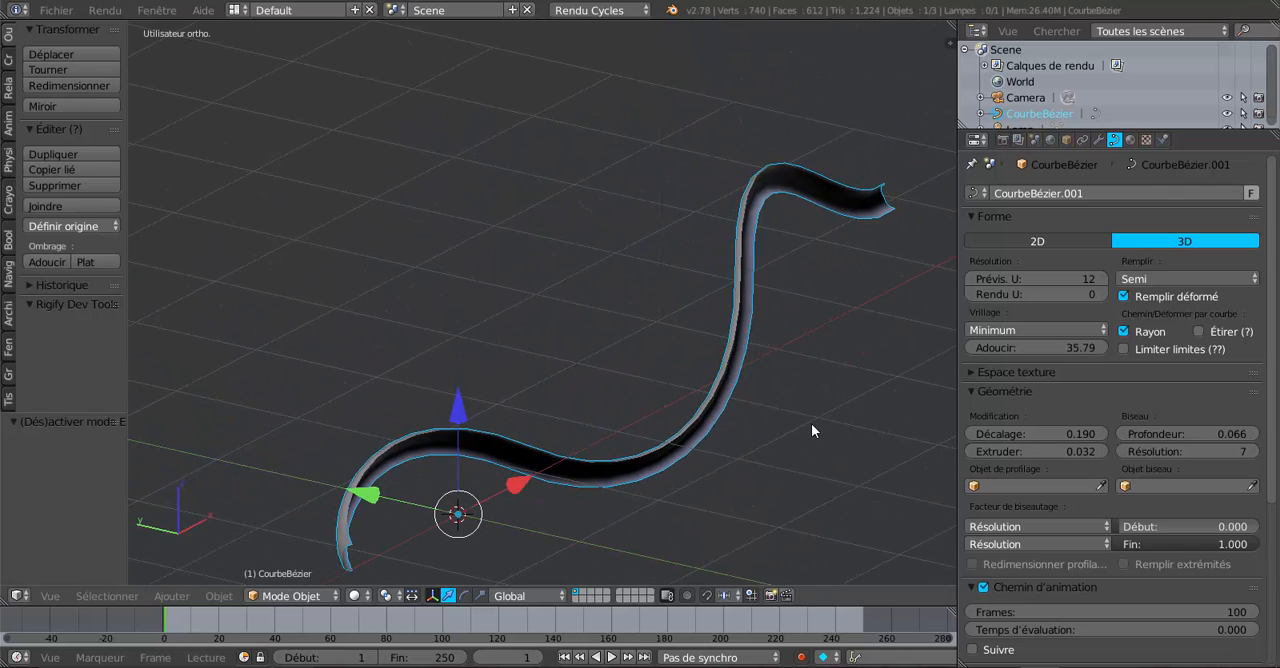
Step: Restore the tube's fill mode to Full and enlarge the 3D viewport by narrowing the properties area
{"action": "left_click", "coordinate": [1181, 279]}
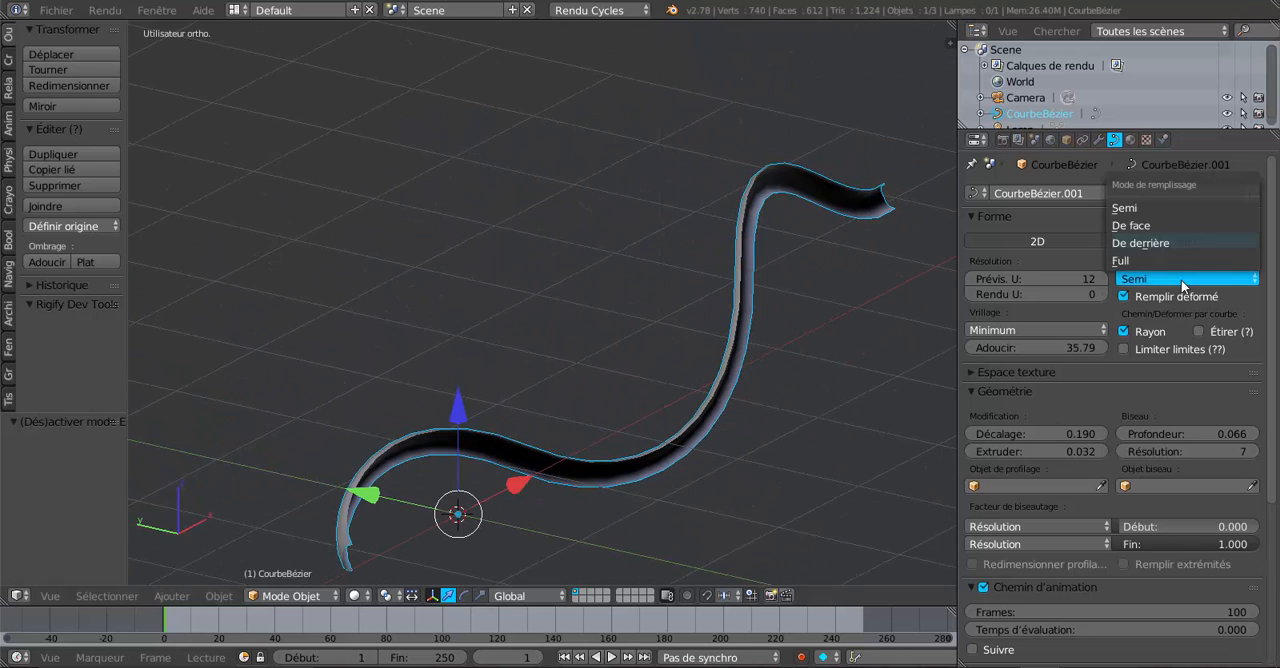
{"action": "left_click", "coordinate": [1125, 260]}
{"action": "middle_click_drag", "start_coordinate": [891, 375], "coordinate": [764, 375]}
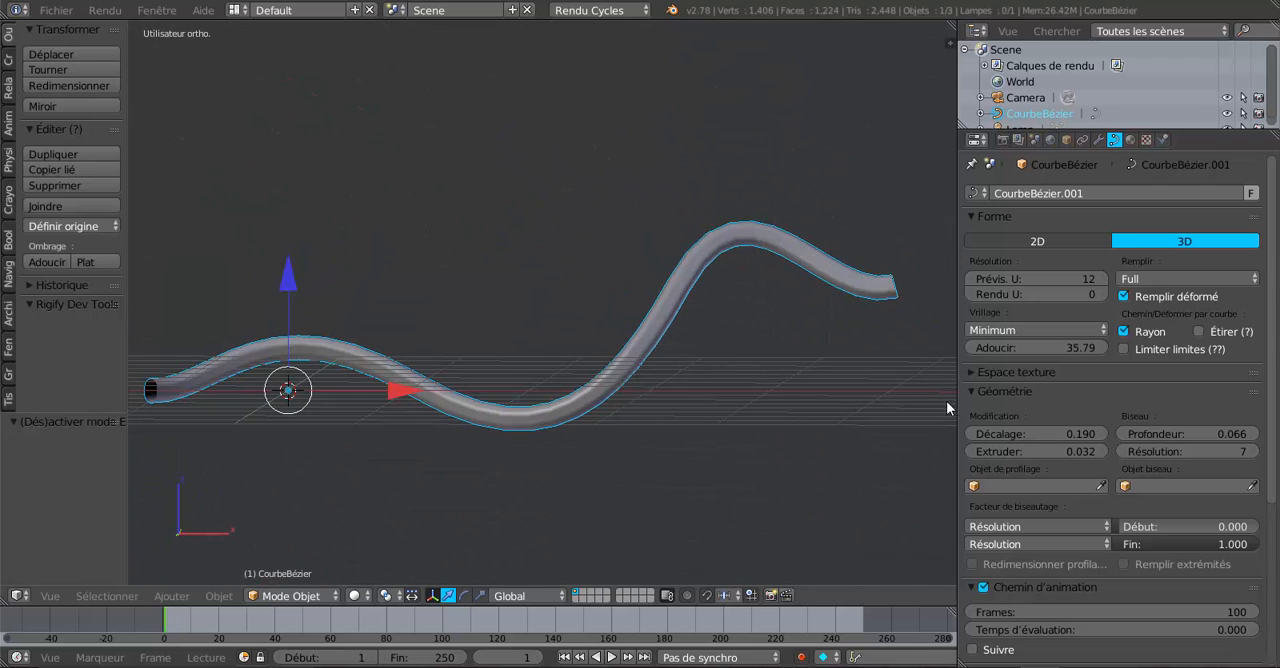
{"action": "left_click_drag", "start_coordinate": [955, 405], "coordinate": [1187, 402]}
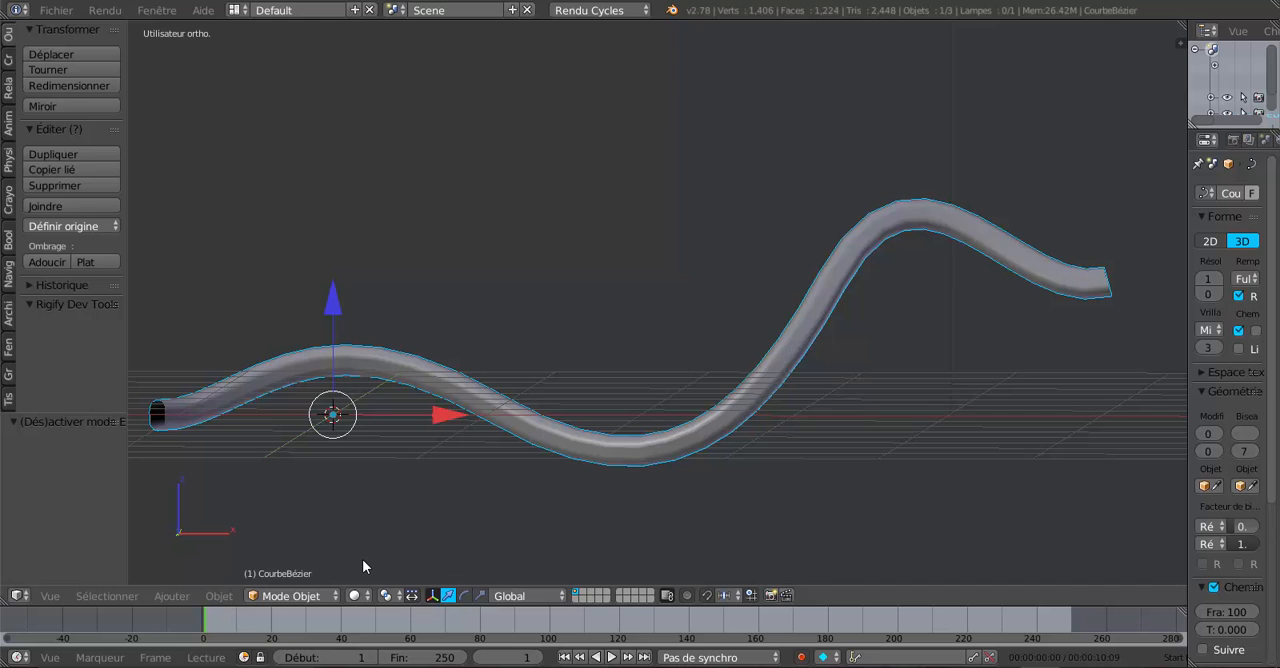
{"action": "middle_click_drag", "start_coordinate": [376, 554], "coordinate": [546, 512]}
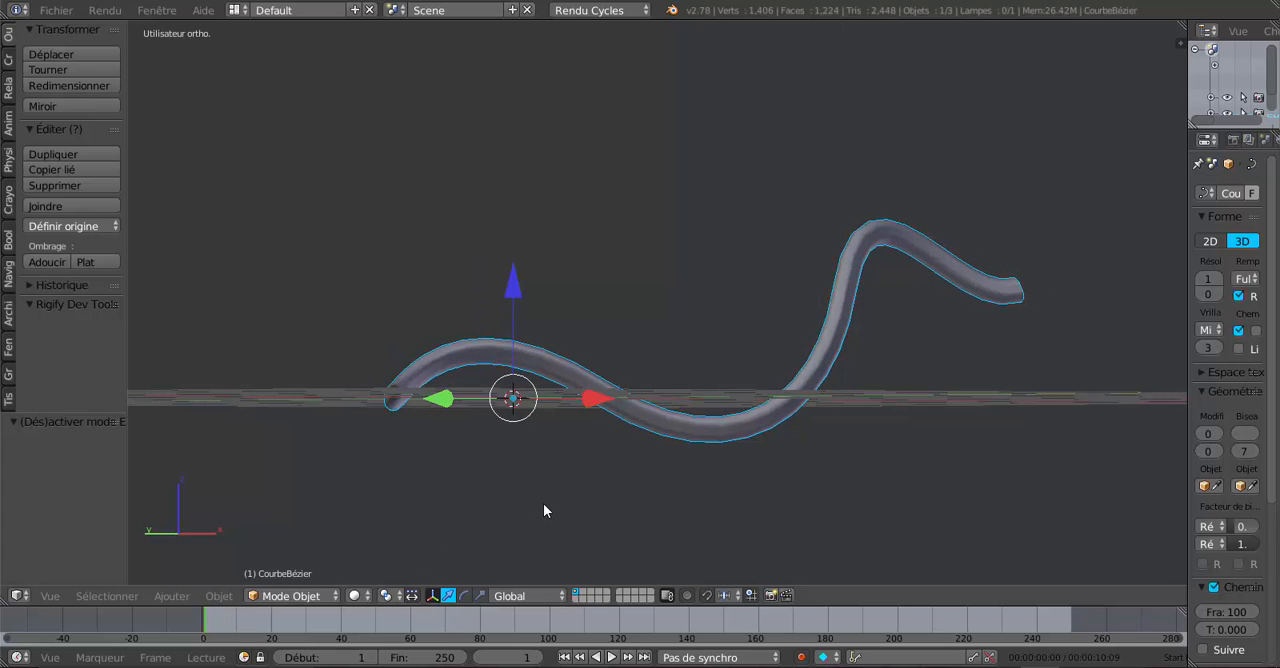
{"action": "key", "text": "alt+c"}
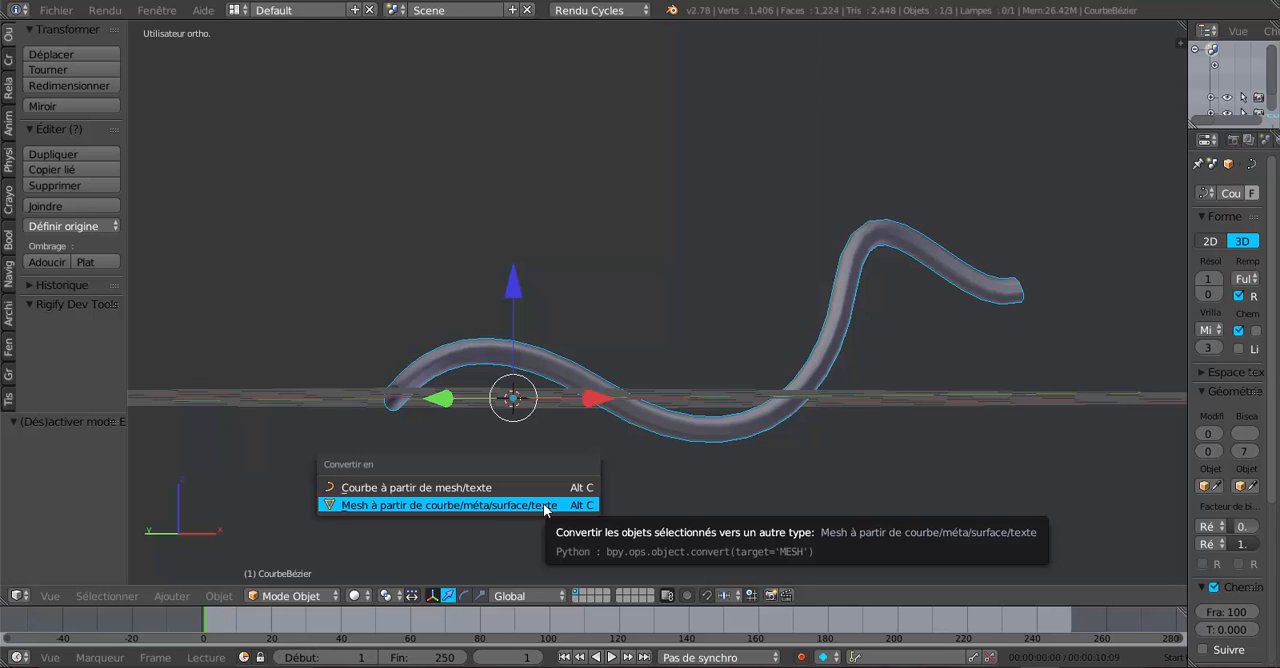
{"action": "left_click", "coordinate": [463, 503]}
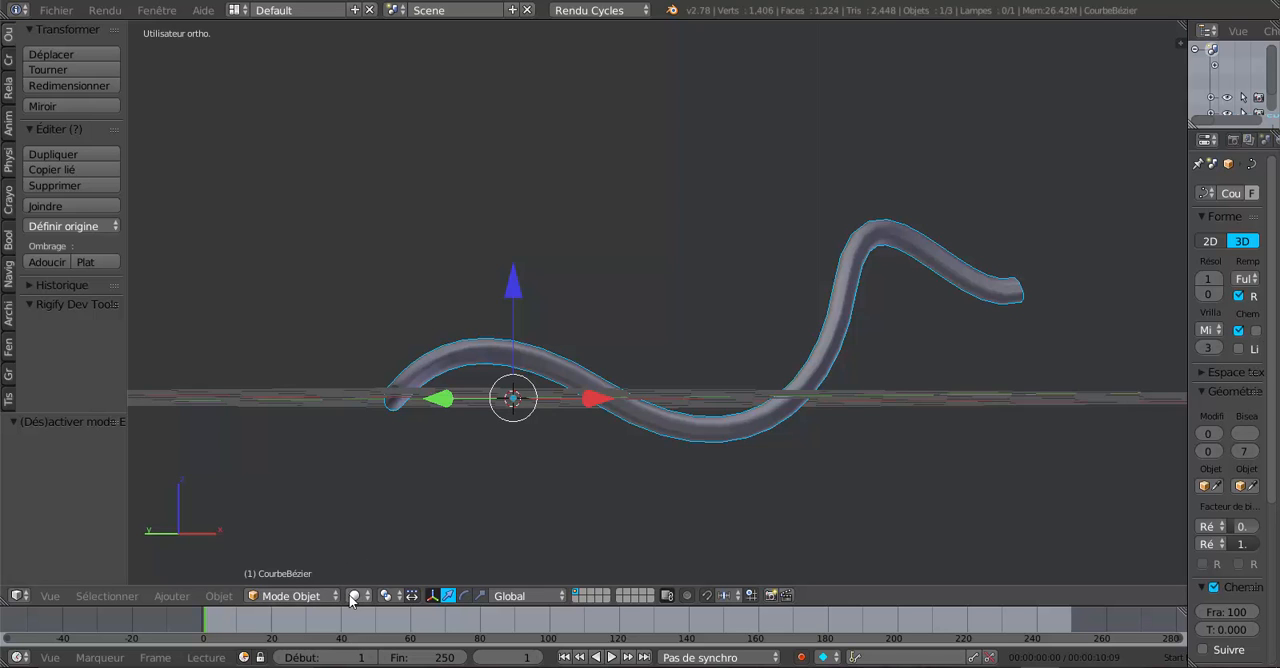
Step: Examine the curve's control points and handles in Edit Mode and return to Object Mode
{"action": "left_click", "coordinate": [287, 596]}
{"action": "left_click", "coordinate": [278, 563]}
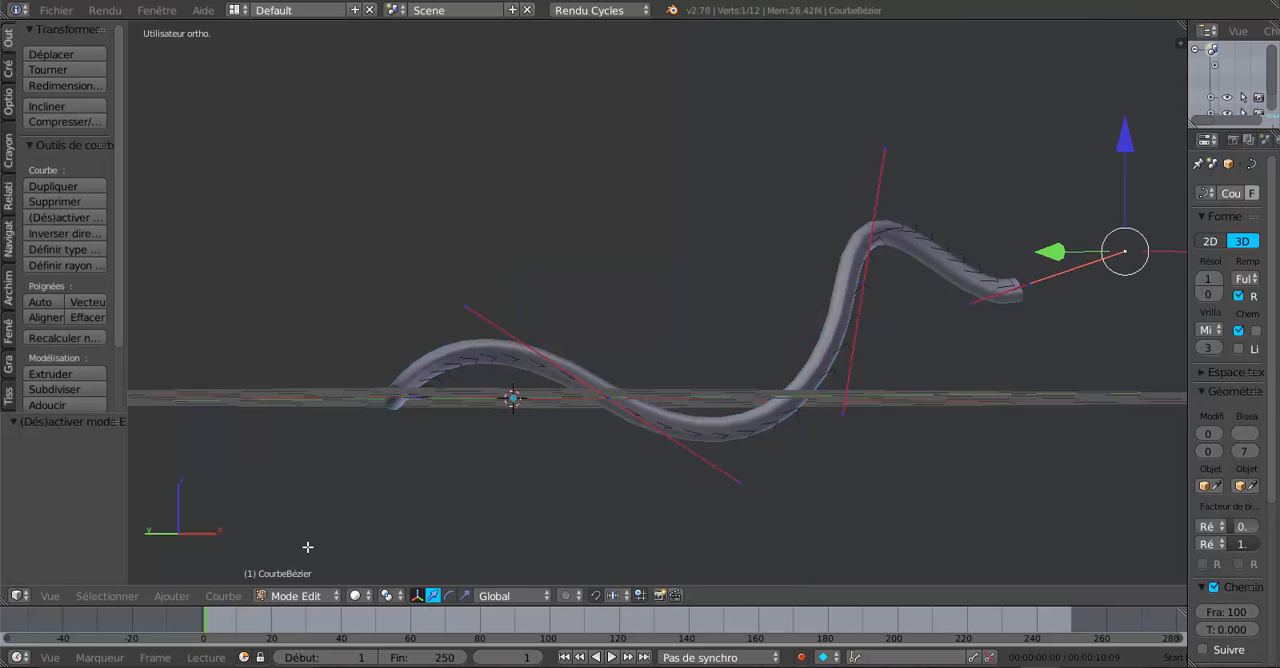
{"action": "scroll", "coordinate": [411, 529], "scroll_direction": "up", "scroll_amount": 3}
{"action": "scroll", "coordinate": [450, 518], "scroll_direction": "down", "scroll_amount": 3}
{"action": "middle_click_drag", "start_coordinate": [454, 517], "coordinate": [477, 538]}
{"action": "left_click", "coordinate": [280, 596]}
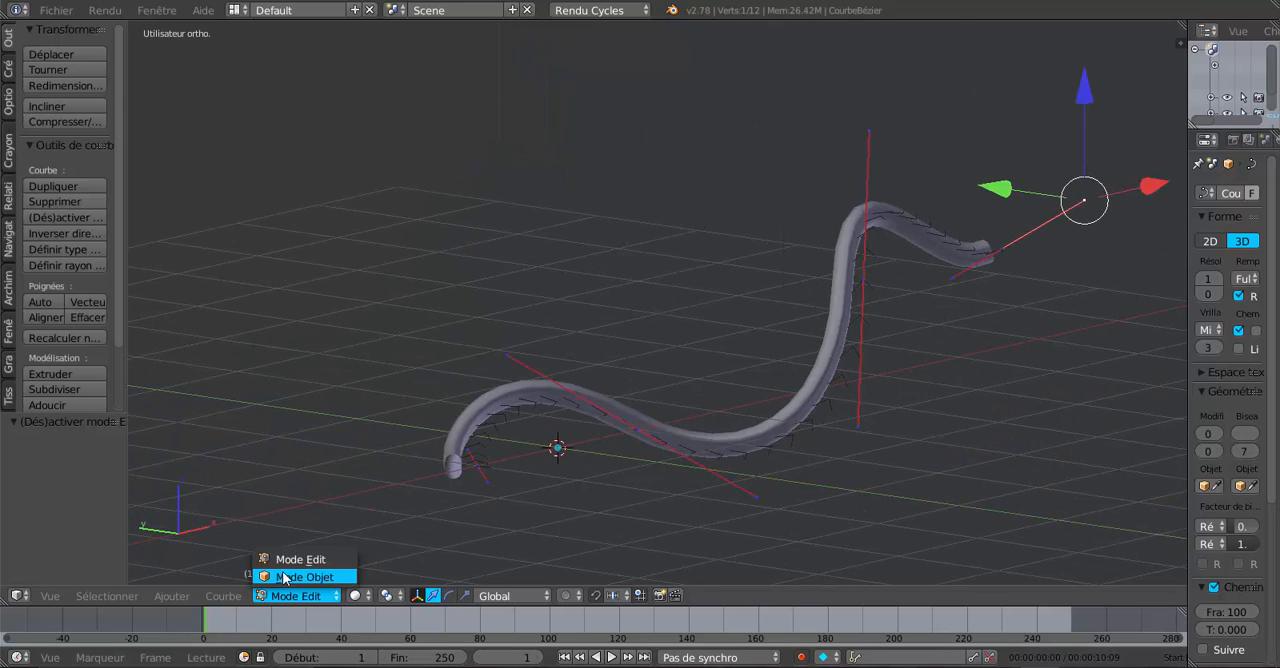
{"action": "left_click", "coordinate": [298, 577]}
Step: Convert the Bézier curve tube to a mesh and enter Edit Mode on it
{"action": "key", "text": "alt+c"}
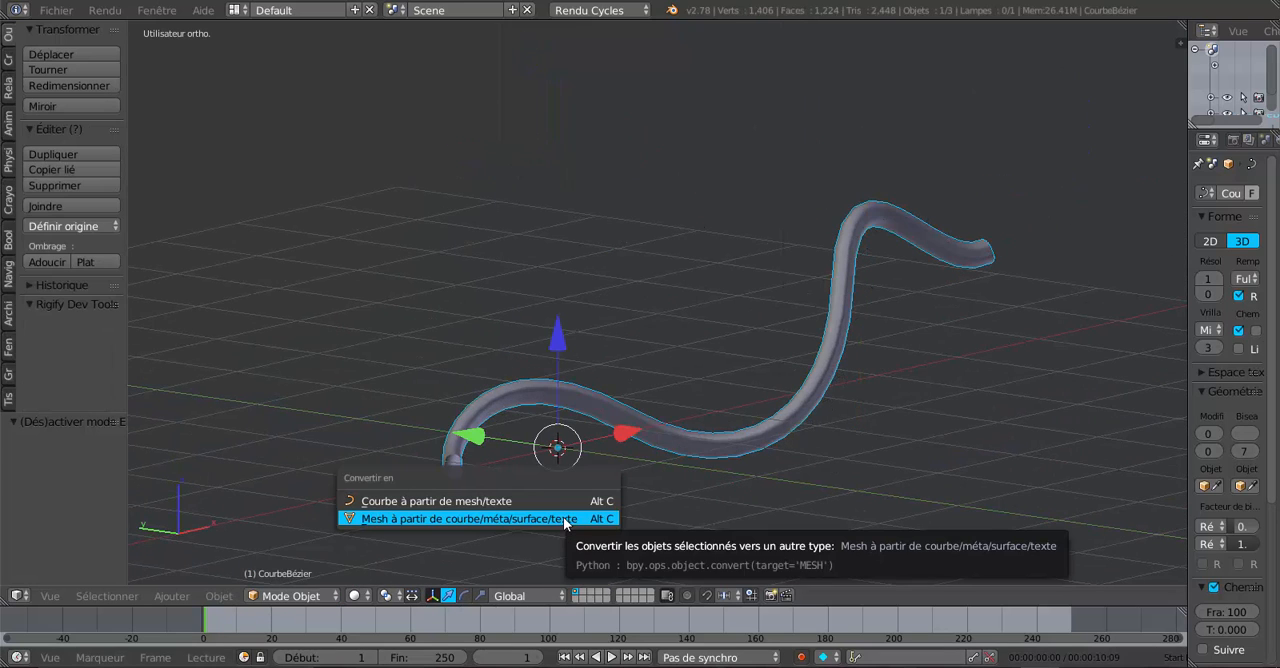
{"action": "left_click", "coordinate": [462, 519]}
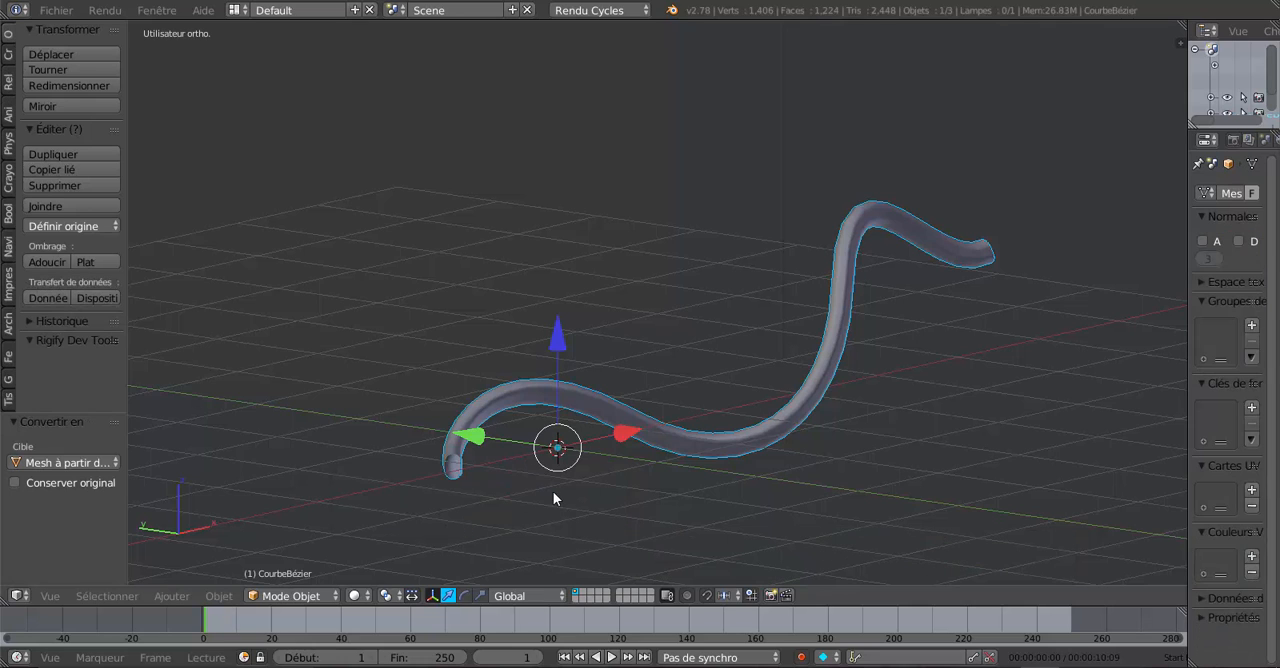
{"action": "left_click", "coordinate": [230, 597]}
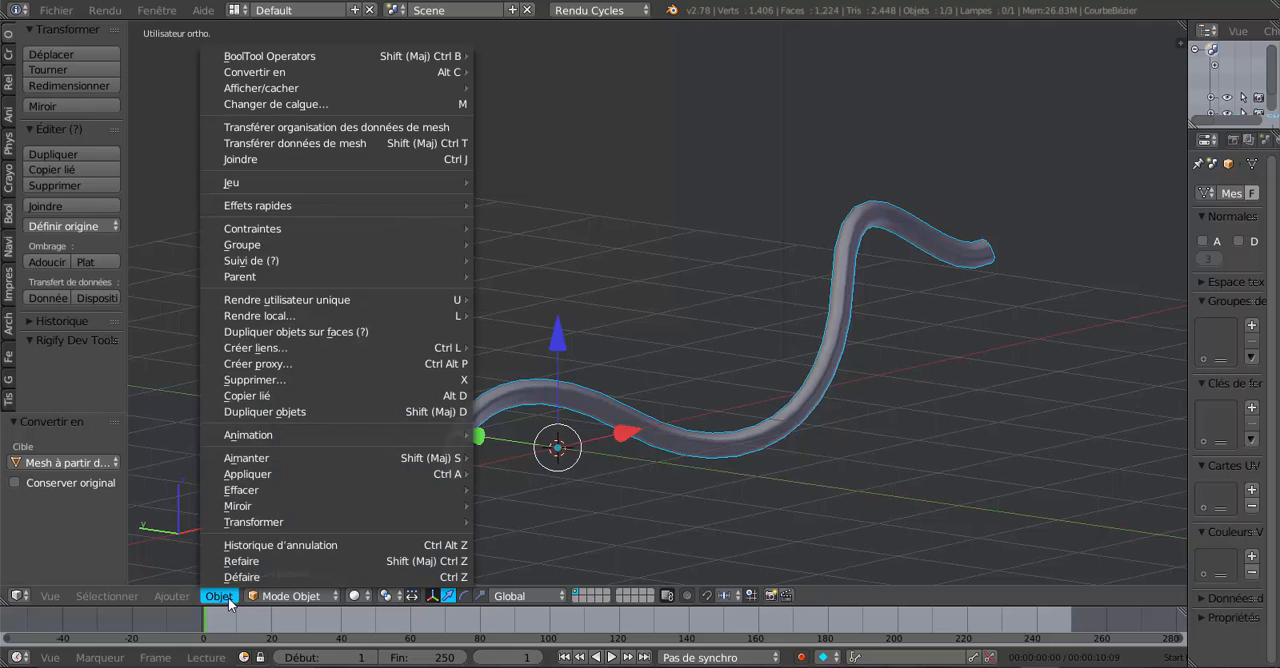
{"action": "left_click", "coordinate": [288, 597]}
{"action": "left_click", "coordinate": [284, 560]}
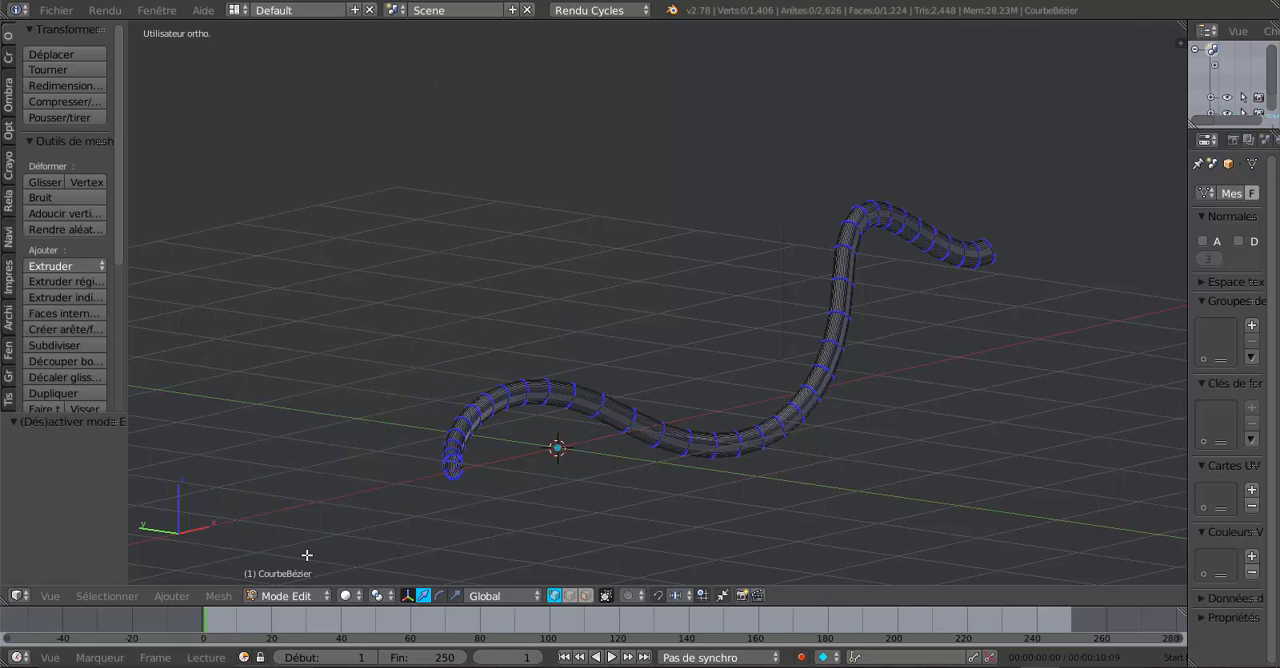
Step: Examine the vertices and edge rings along the converted mesh tube from several angles
{"action": "middle_click_drag", "start_coordinate": [810, 480], "coordinate": [679, 483]}
{"action": "scroll", "coordinate": [681, 483], "scroll_direction": "up", "scroll_amount": 3}
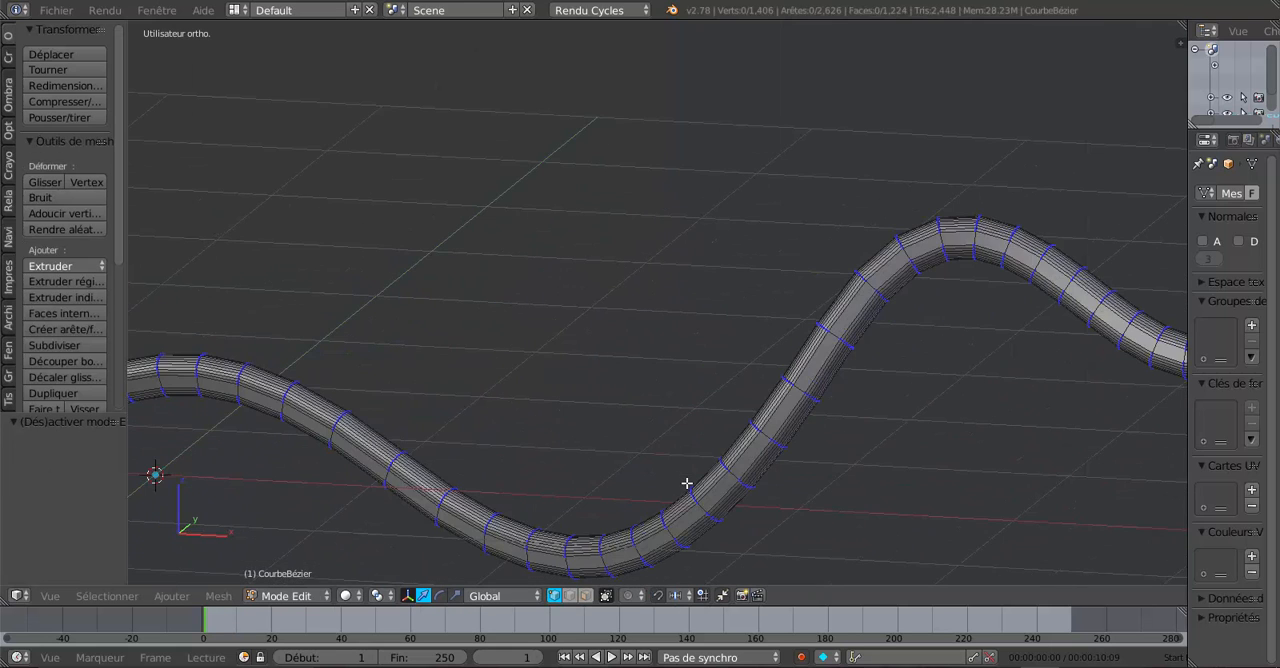
{"action": "middle_click_drag", "start_coordinate": [852, 503], "coordinate": [1143, 414]}
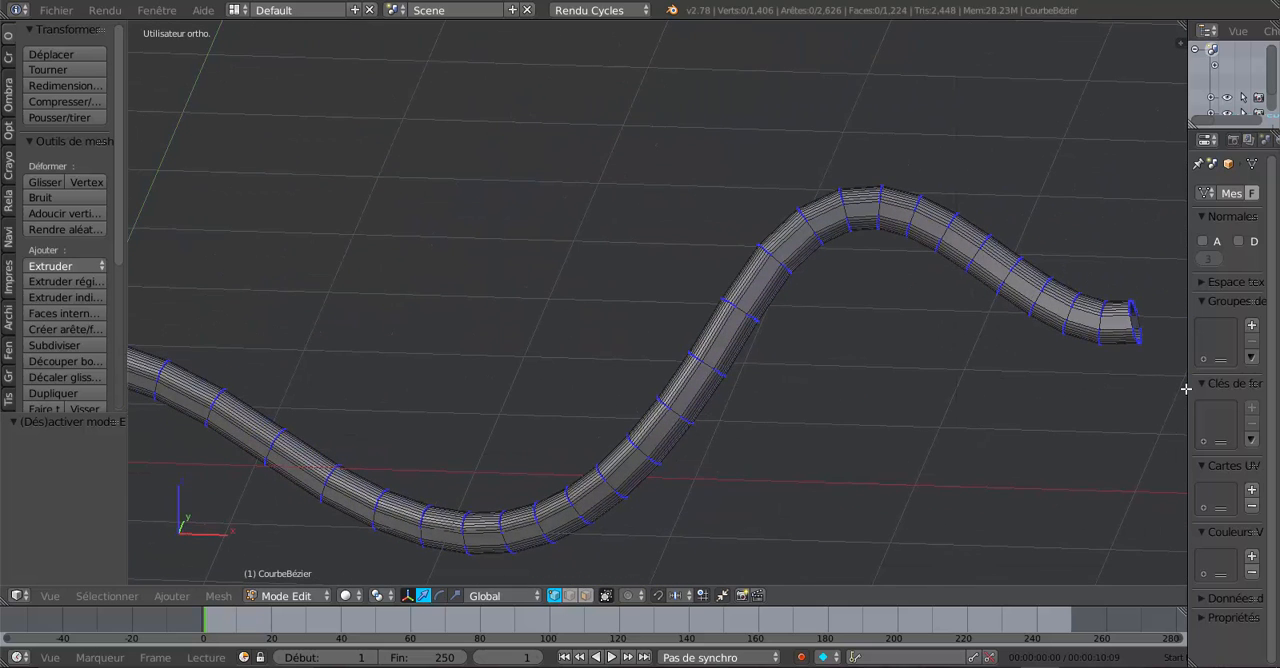
{"action": "left_click_drag", "start_coordinate": [1187, 389], "coordinate": [1095, 395]}
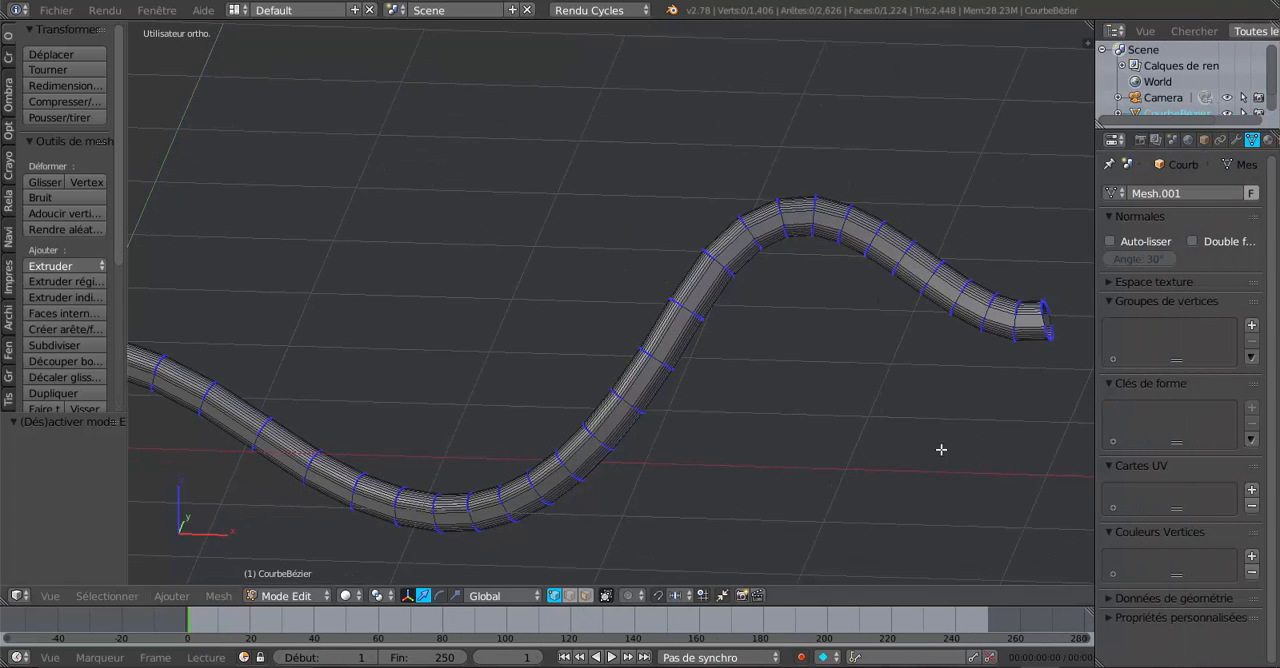
{"action": "middle_click_drag", "start_coordinate": [941, 450], "coordinate": [1011, 437]}
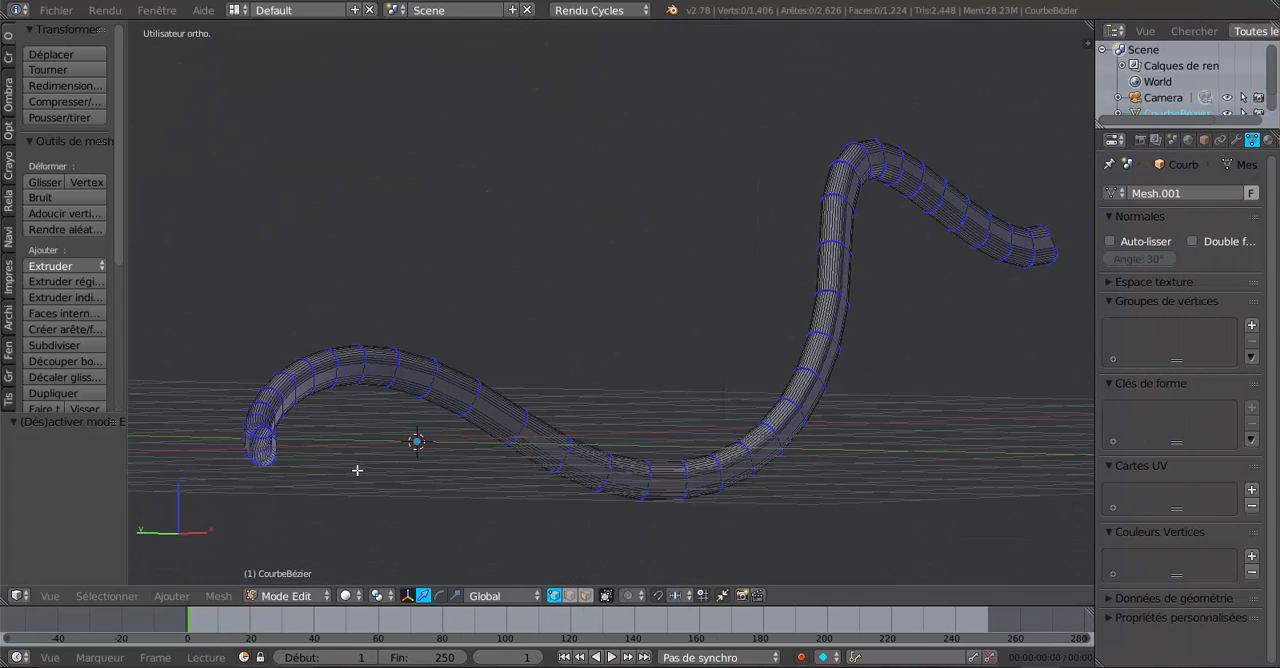
{"action": "scroll", "coordinate": [340, 443], "scroll_direction": "up", "scroll_amount": 4}
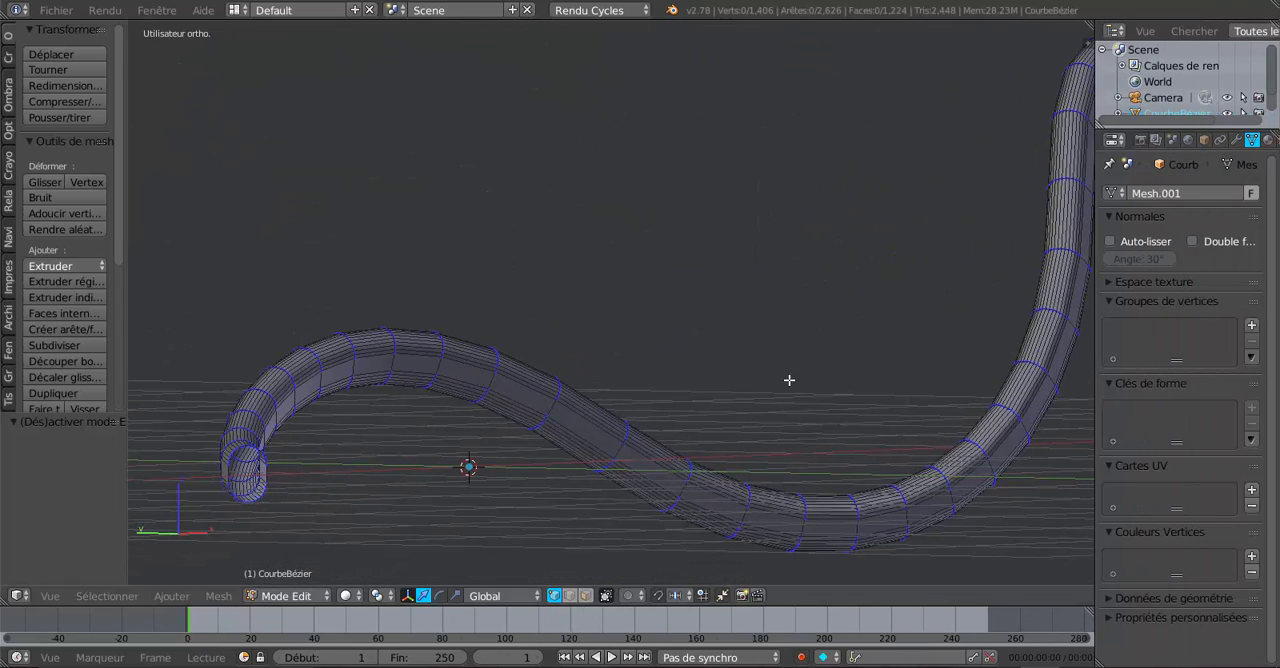
Step: Try to undo the mesh conversion, leaving Edit Mode and undoing again from Object Mode
{"action": "key", "text": "ctrl+z"}
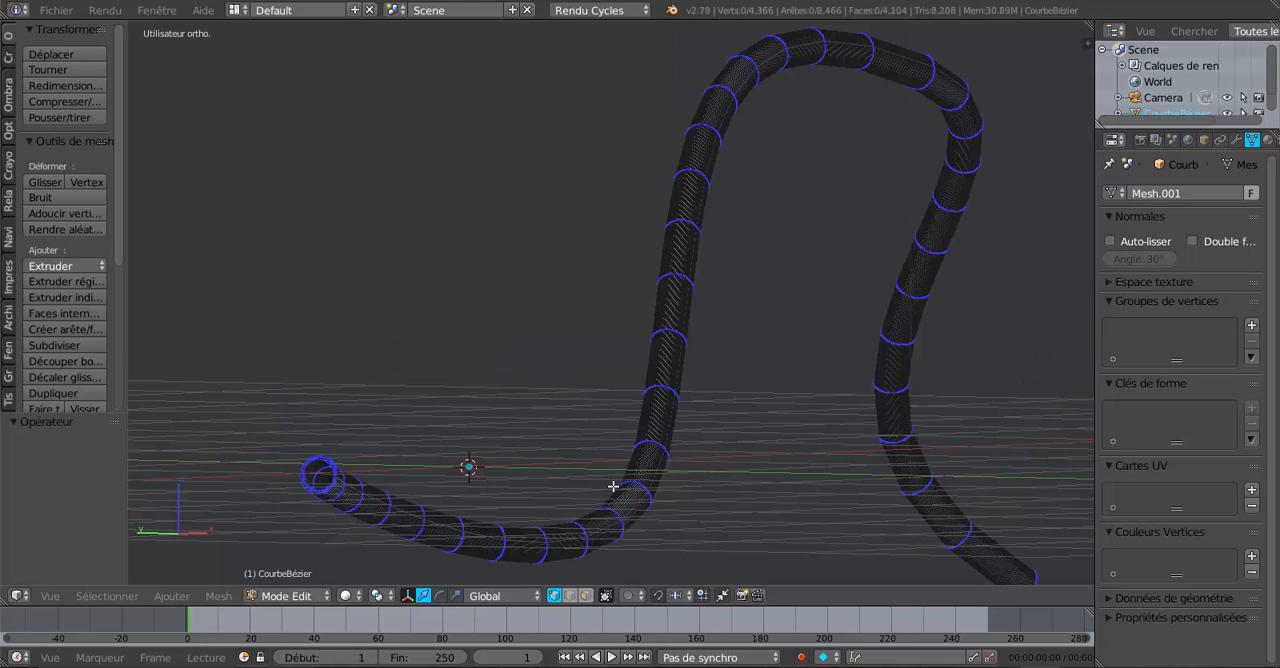
{"action": "key", "text": "Tab"}
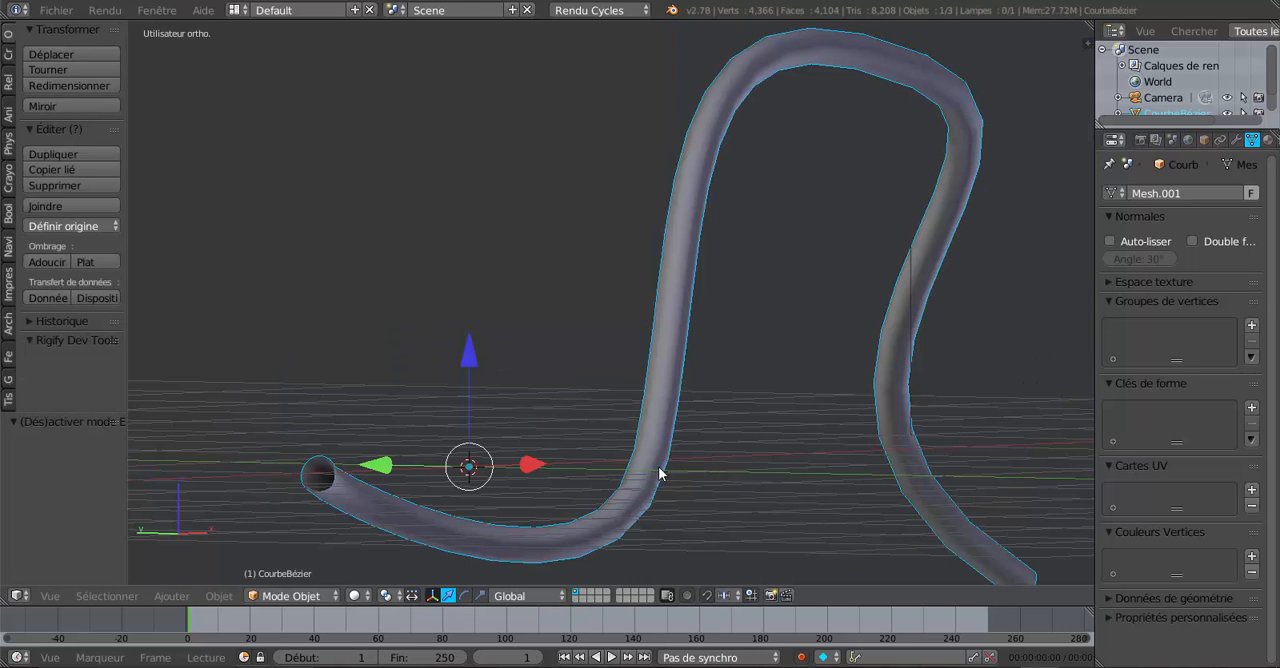
{"action": "key", "text": "ctrl+z"}
{"action": "scroll", "coordinate": [650, 478], "scroll_direction": "down", "scroll_amount": 3}
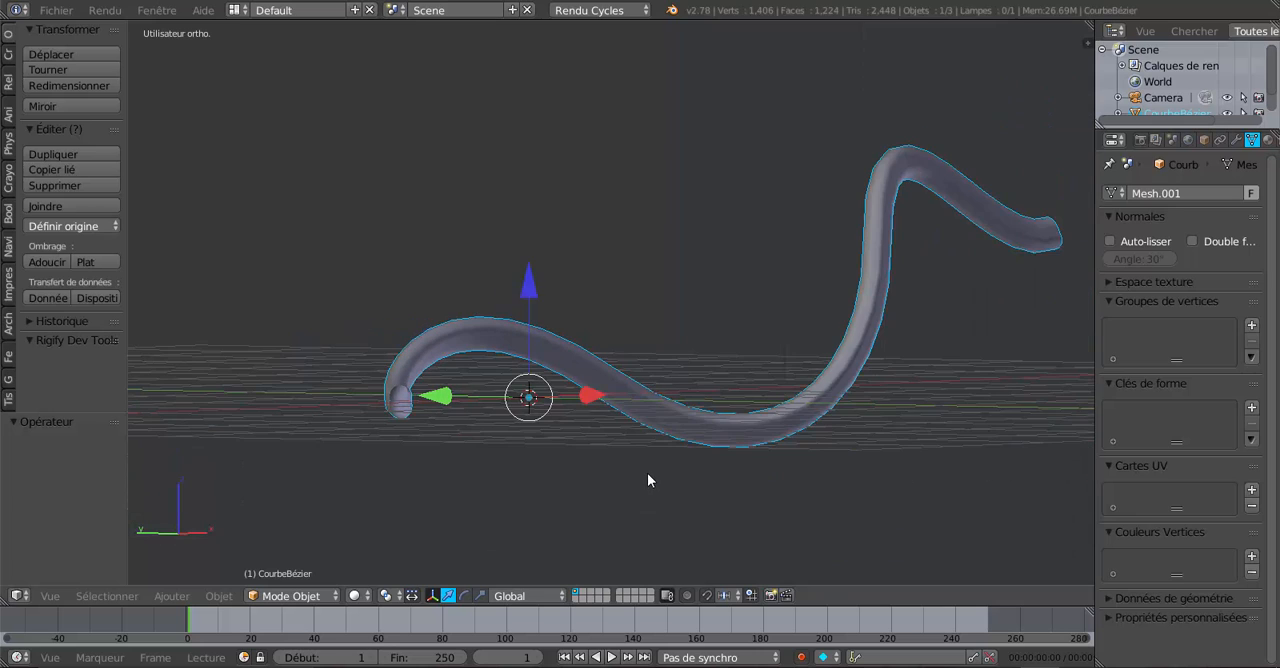
Step: Display the mesh tube's vertices in Edit Mode
{"action": "left_click", "coordinate": [356, 595]}
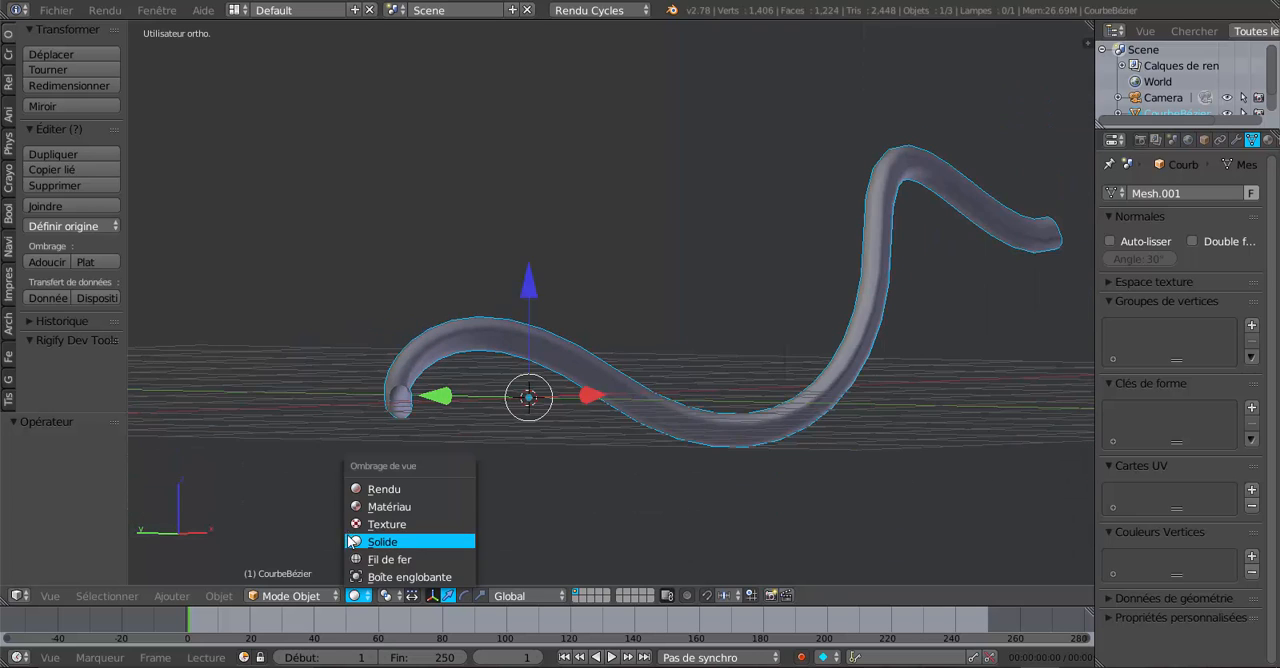
{"action": "left_click", "coordinate": [292, 595]}
{"action": "left_click", "coordinate": [288, 557]}
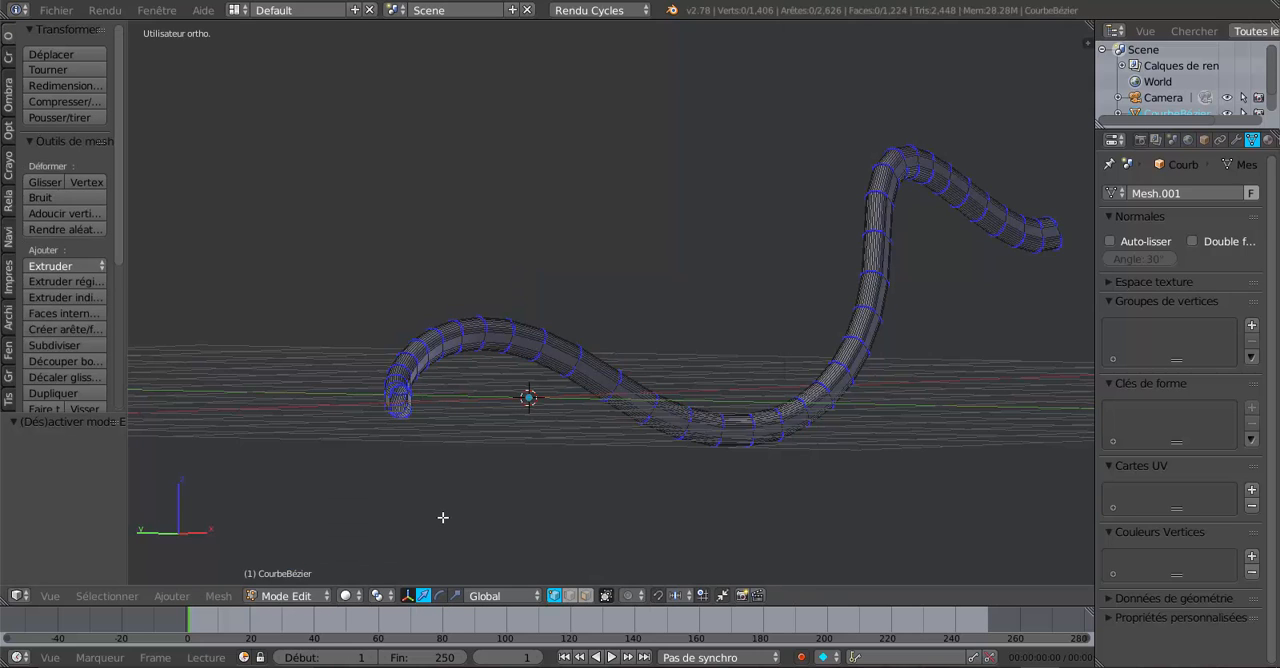
Step: Return to Object Mode and undo the tube's conversion to a mesh
{"action": "left_click", "coordinate": [314, 596]}
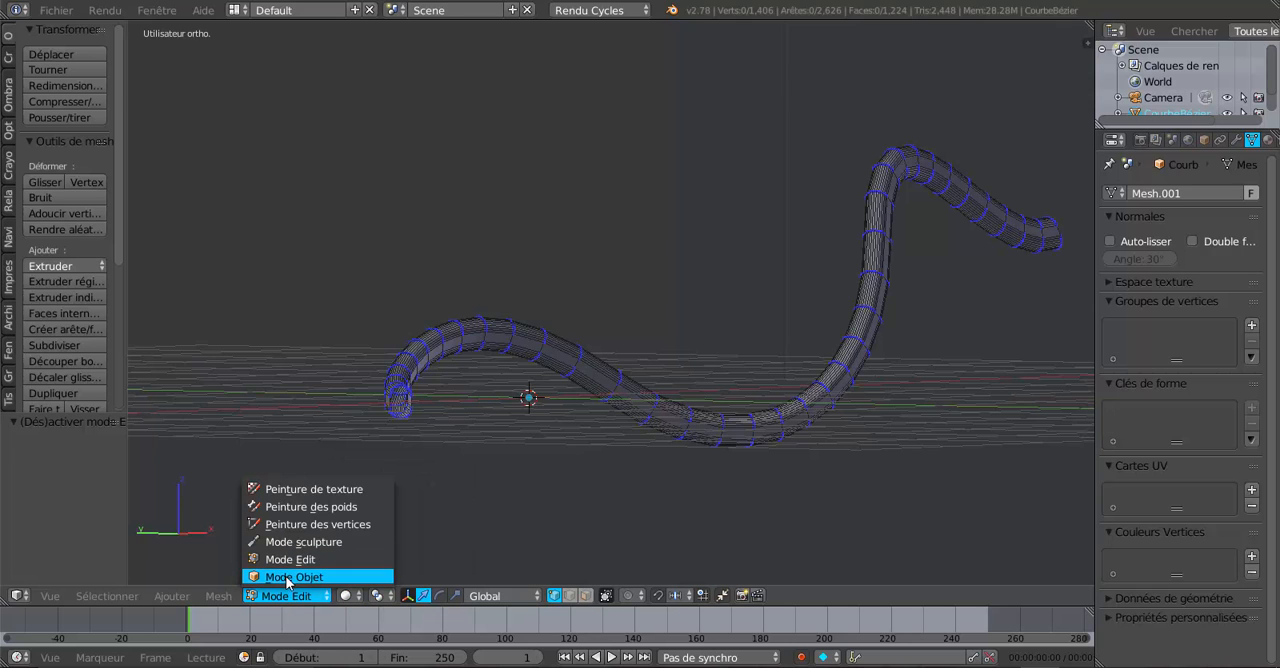
{"action": "left_click", "coordinate": [290, 577]}
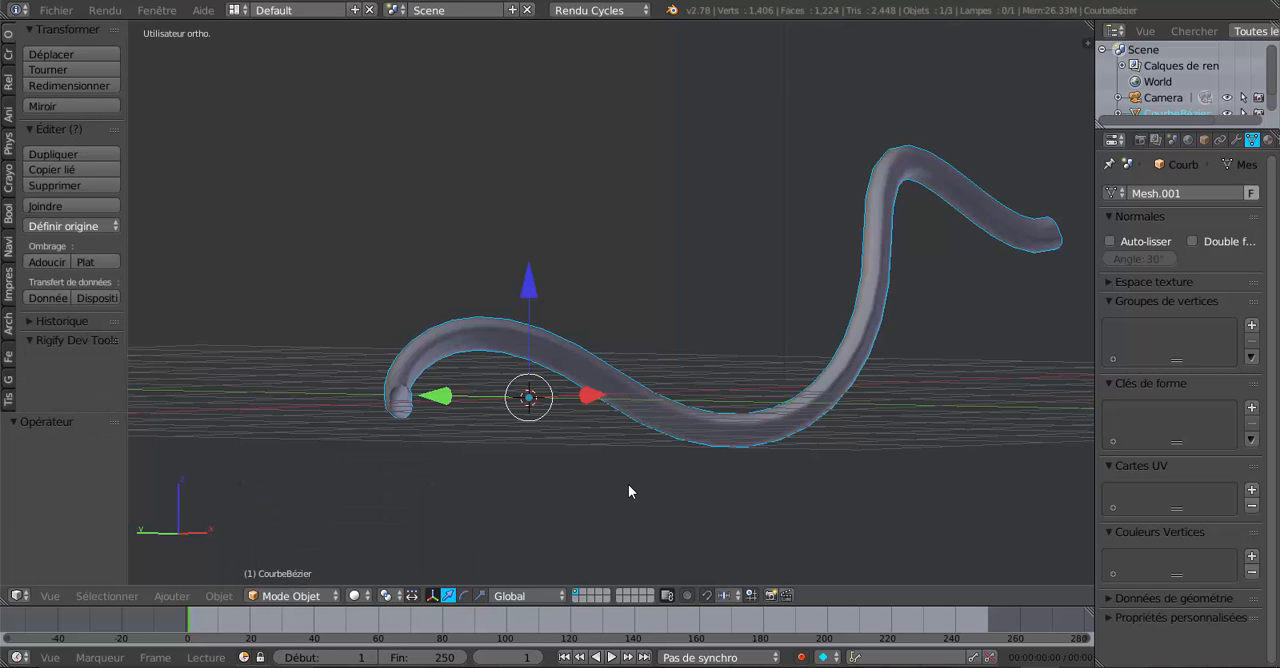
{"action": "key", "text": "ctrl+z"}
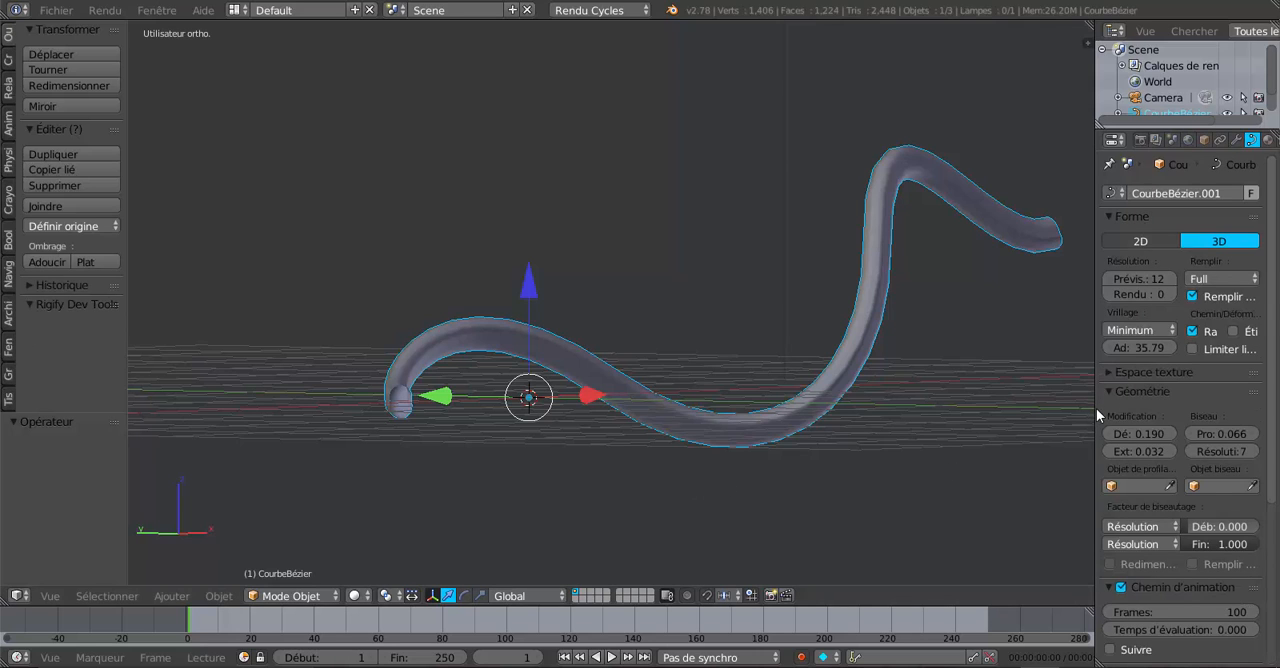
Step: Widen the properties area and inspect the restored curve's handles in Edit Mode, ending in Object Mode
{"action": "left_click_drag", "start_coordinate": [1094, 410], "coordinate": [926, 432]}
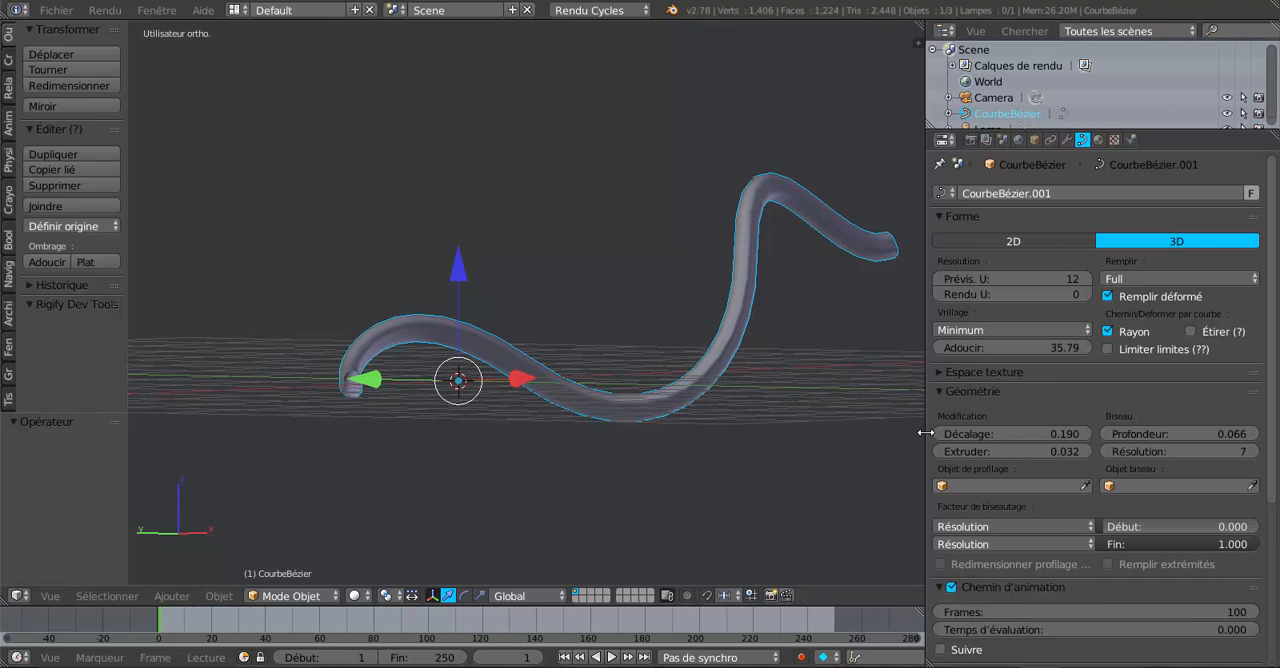
{"action": "scroll", "coordinate": [637, 514], "scroll_direction": "up", "scroll_amount": 1}
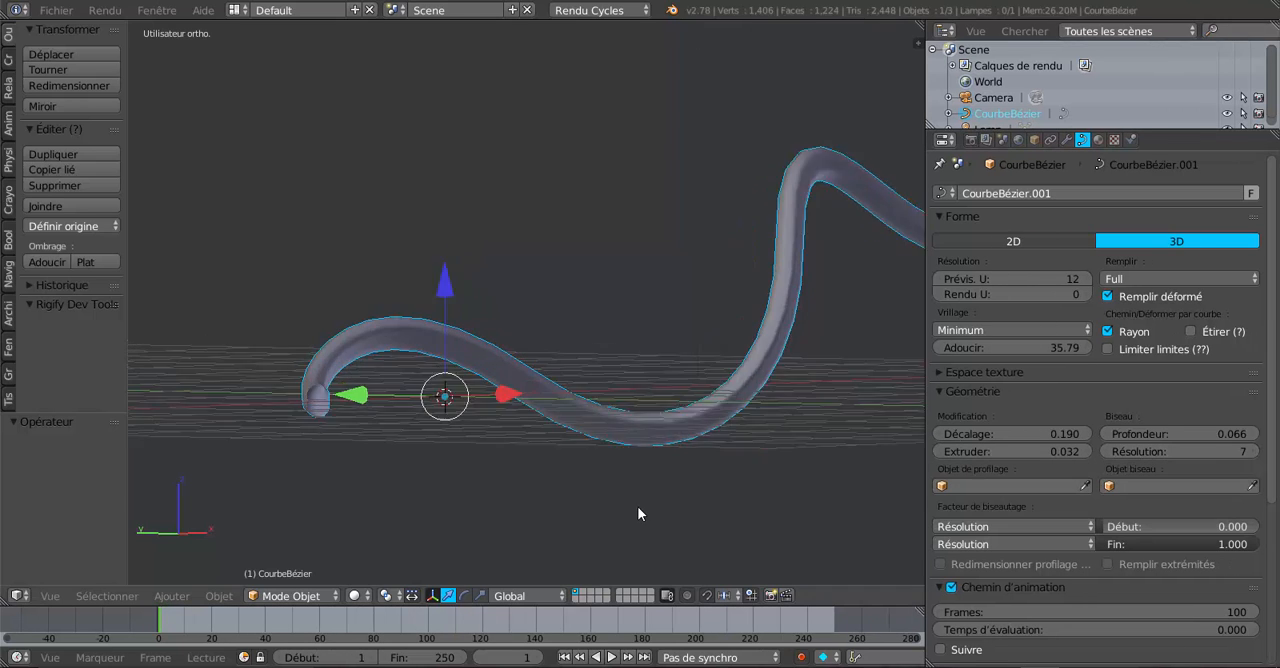
{"action": "scroll", "coordinate": [637, 514], "scroll_direction": "up", "scroll_amount": 1}
{"action": "key", "text": "Tab"}
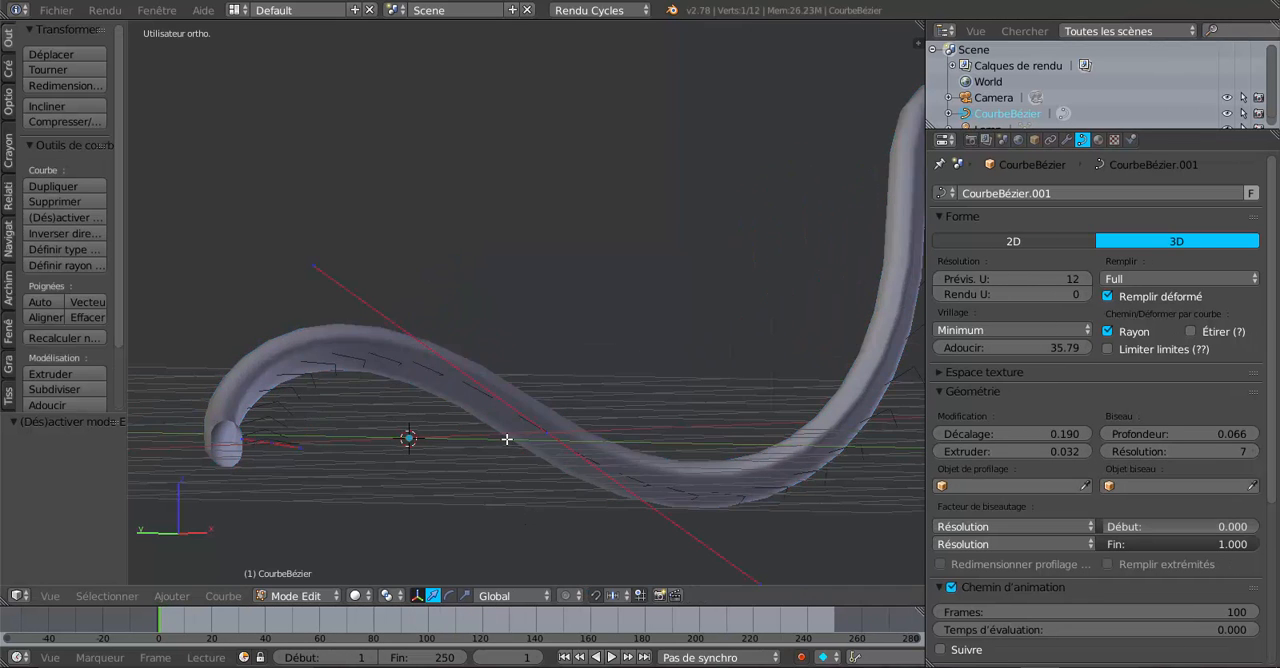
{"action": "key", "text": "Tab"}
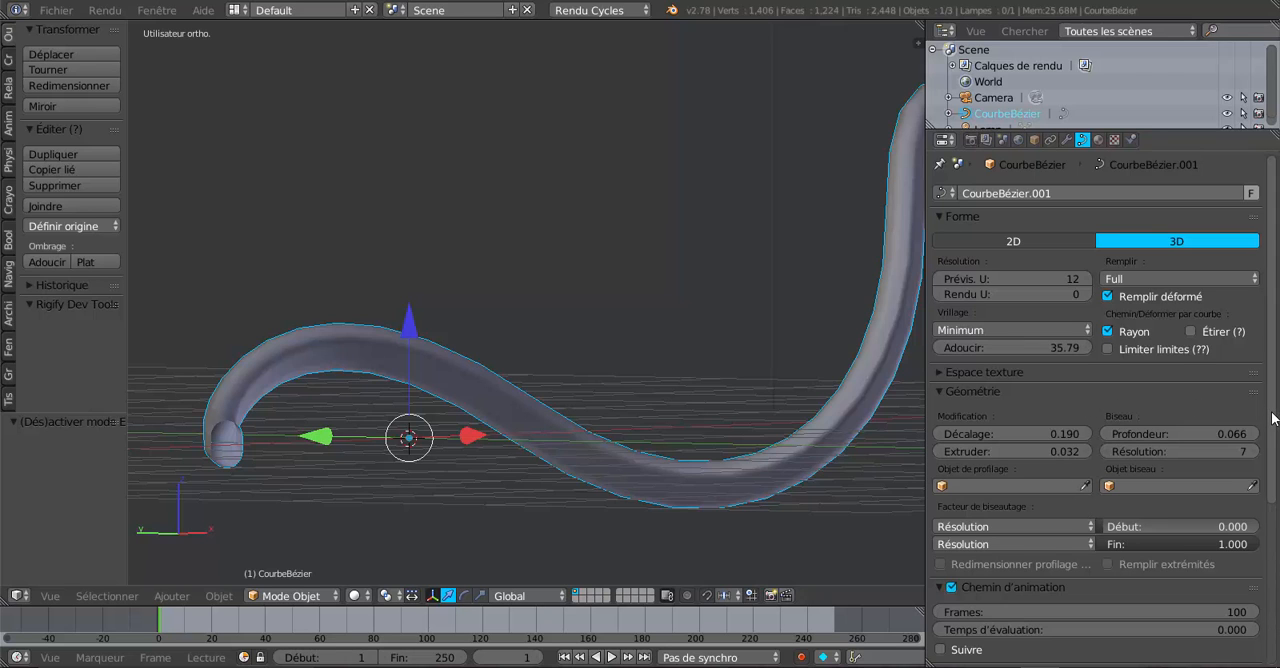
Step: Look through the curve's geometry, path animation and active spline settings
{"action": "scroll", "coordinate": [1272, 425], "scroll_direction": "down", "scroll_amount": 2}
{"action": "scroll", "coordinate": [1276, 456], "scroll_direction": "down", "scroll_amount": 5}
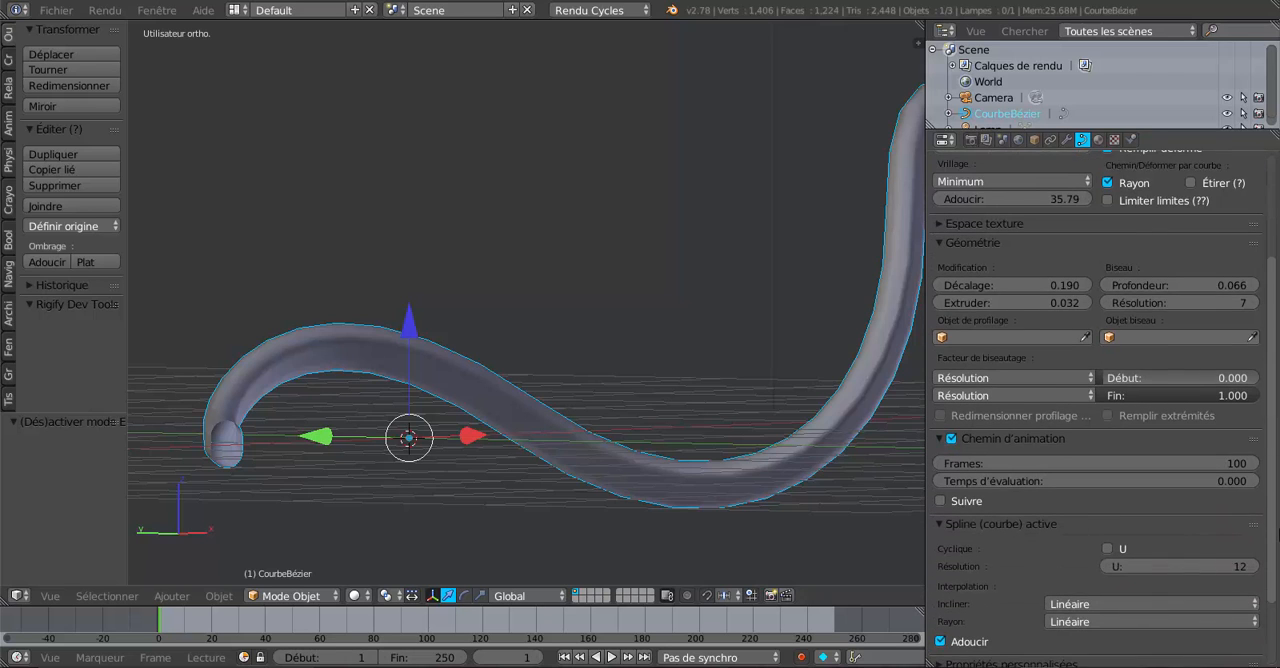
{"action": "scroll", "coordinate": [1277, 560], "scroll_direction": "up", "scroll_amount": 3}
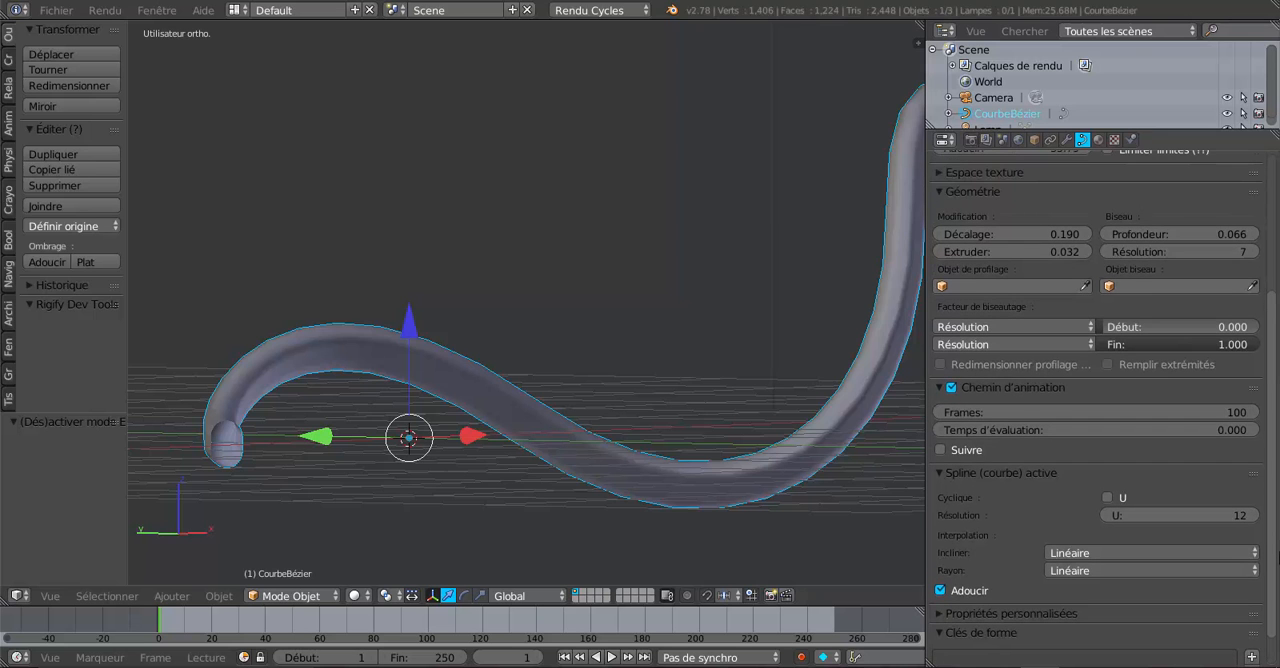
{"action": "scroll", "coordinate": [570, 464], "scroll_direction": "down", "scroll_amount": 2}
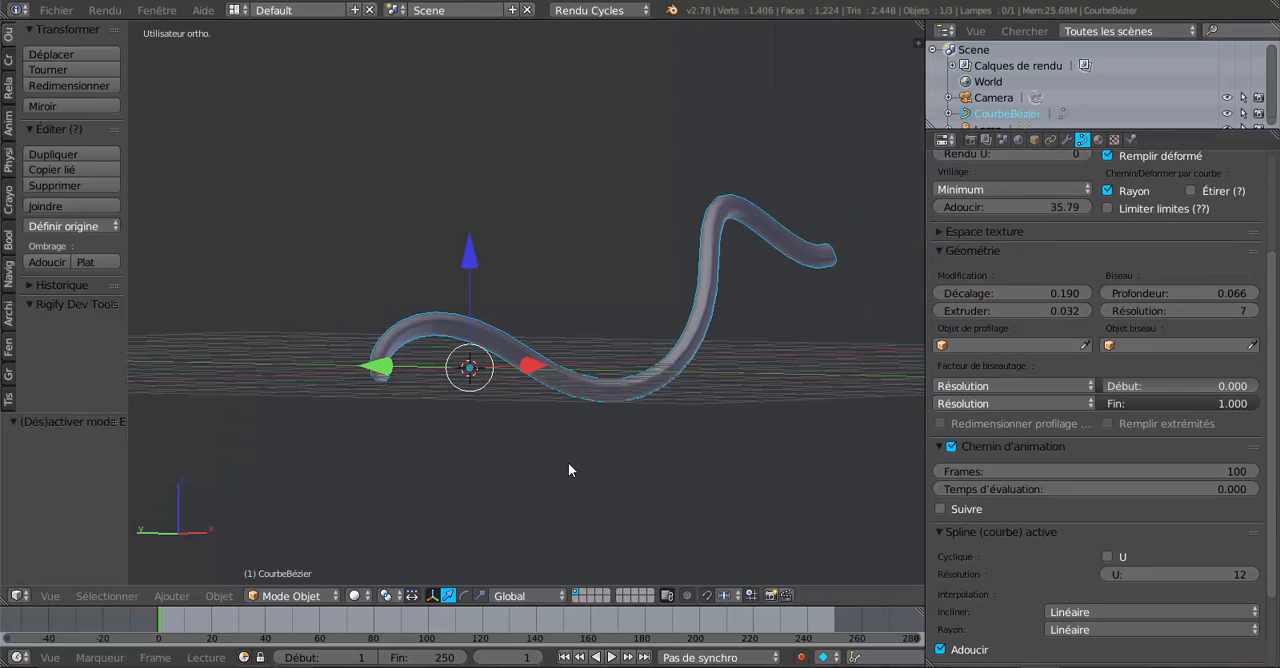
Step: Enlarge the 3D viewport by narrowing the properties area and view the tube from another side
{"action": "middle_click_drag", "start_coordinate": [570, 464], "coordinate": [607, 486]}
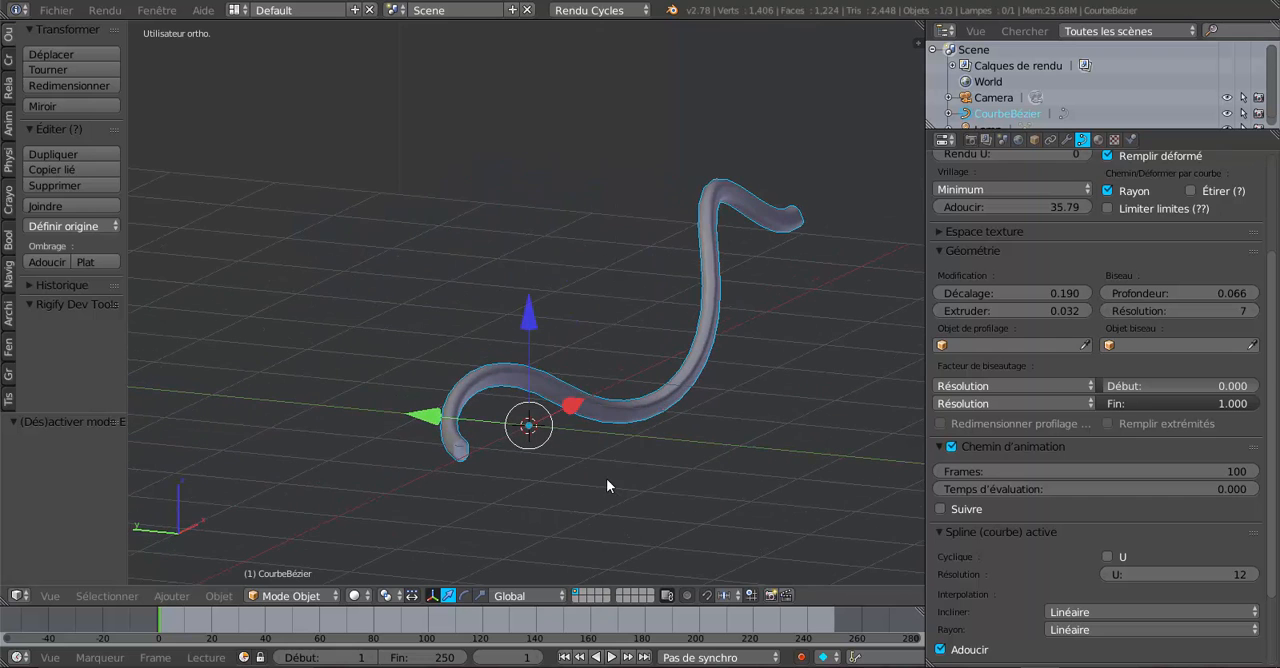
{"action": "left_click_drag", "start_coordinate": [925, 400], "coordinate": [1022, 402]}
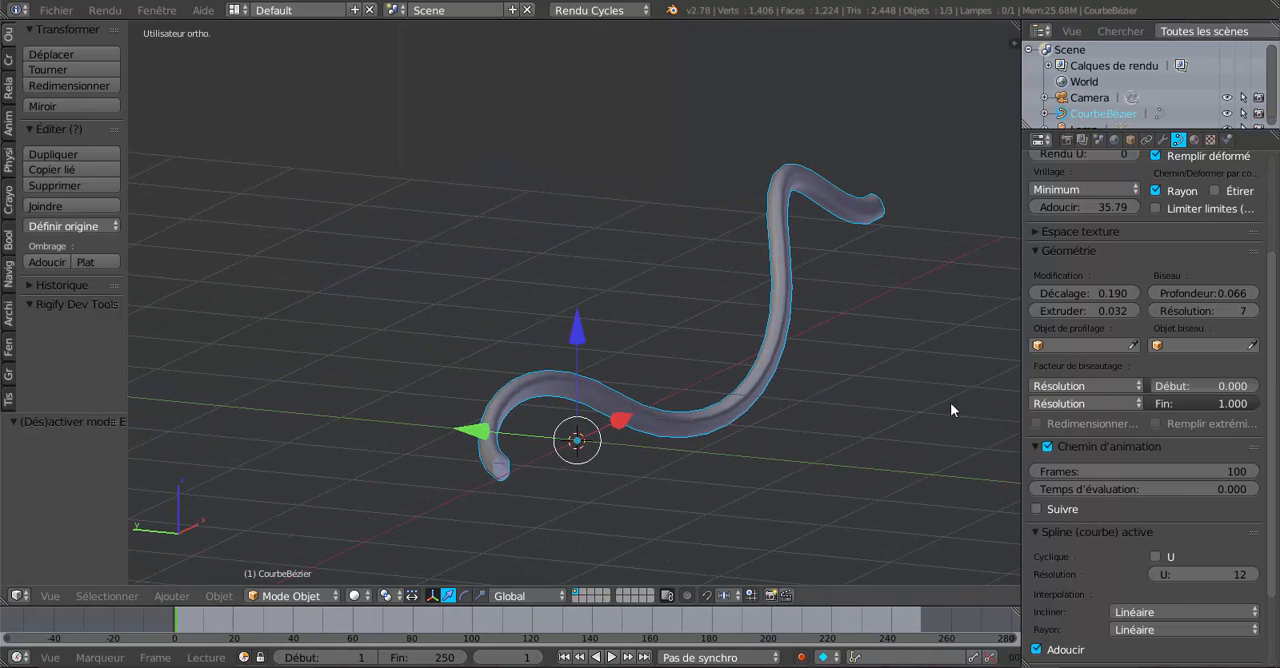
{"action": "middle_click_drag", "start_coordinate": [950, 408], "coordinate": [866, 404]}
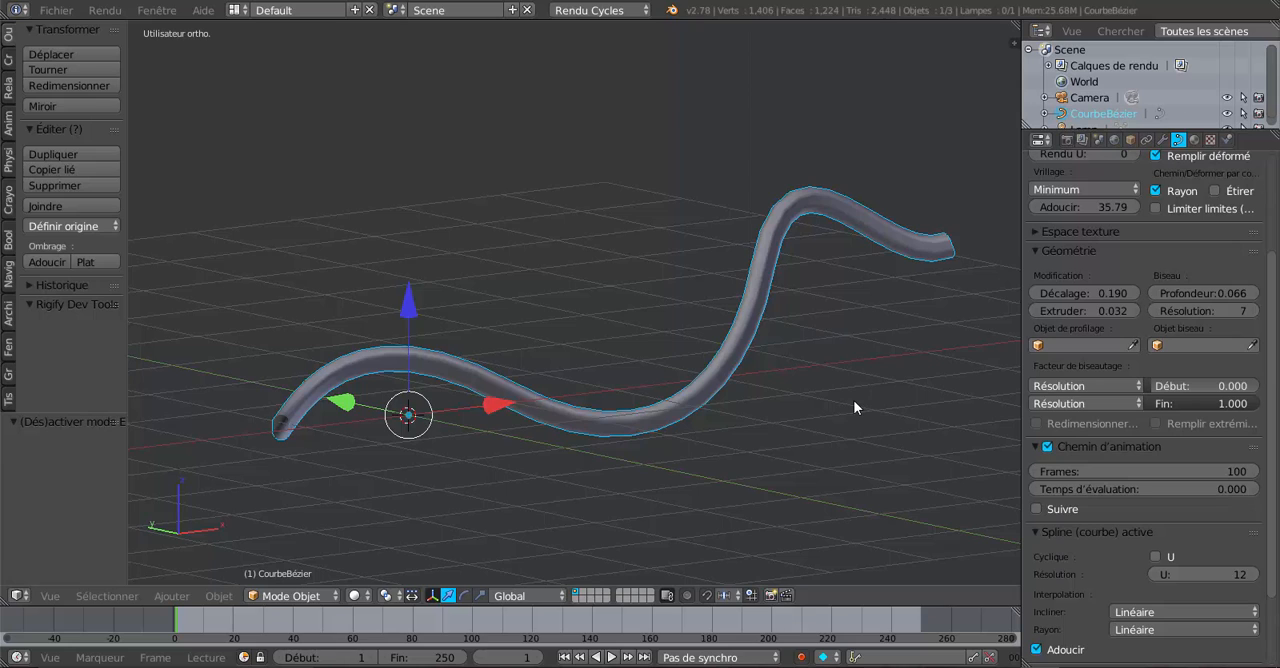
{"action": "scroll", "coordinate": [855, 407], "scroll_direction": "up", "scroll_amount": 1}
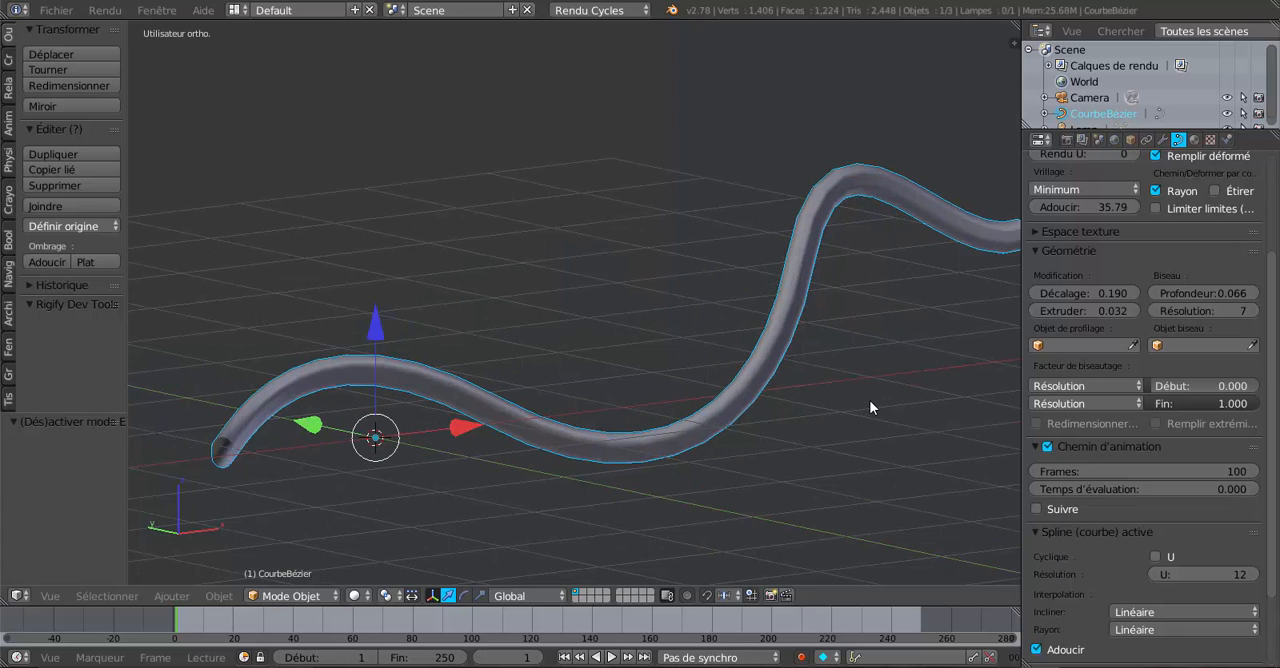